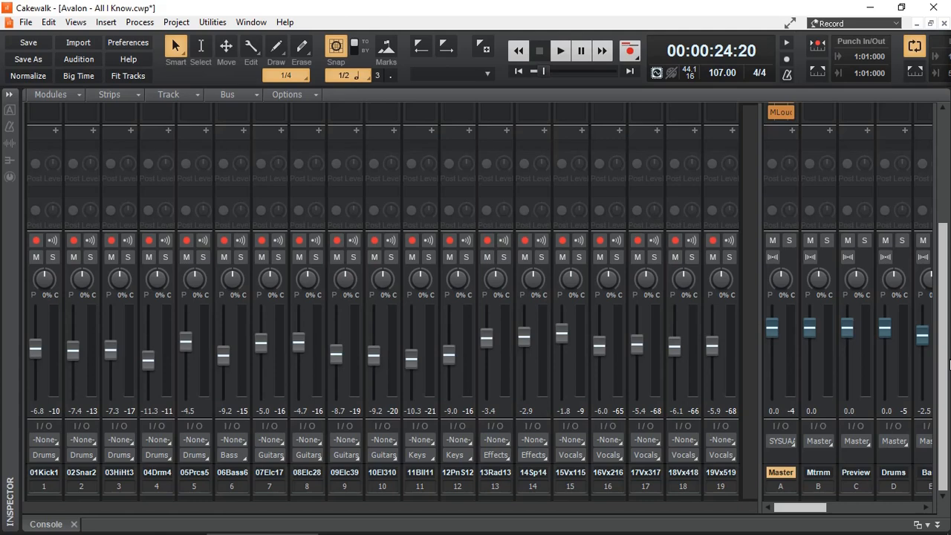
# Widen the console's bus section to show every bus and reset the Bass bus fader to 0.0 dB.
pyautogui.moveTo(950, 364); pyautogui.dragTo(945, 269)
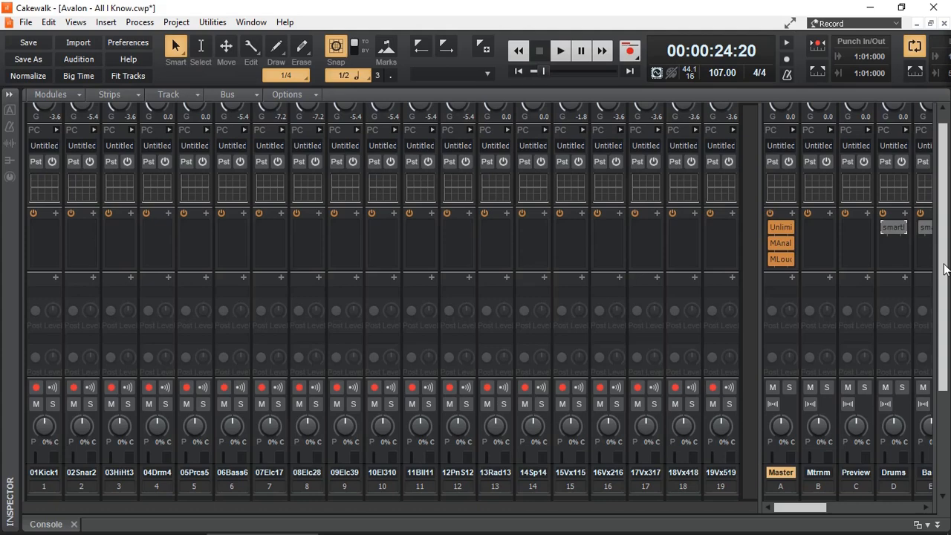
pyautogui.scroll(-3, 945, 269)
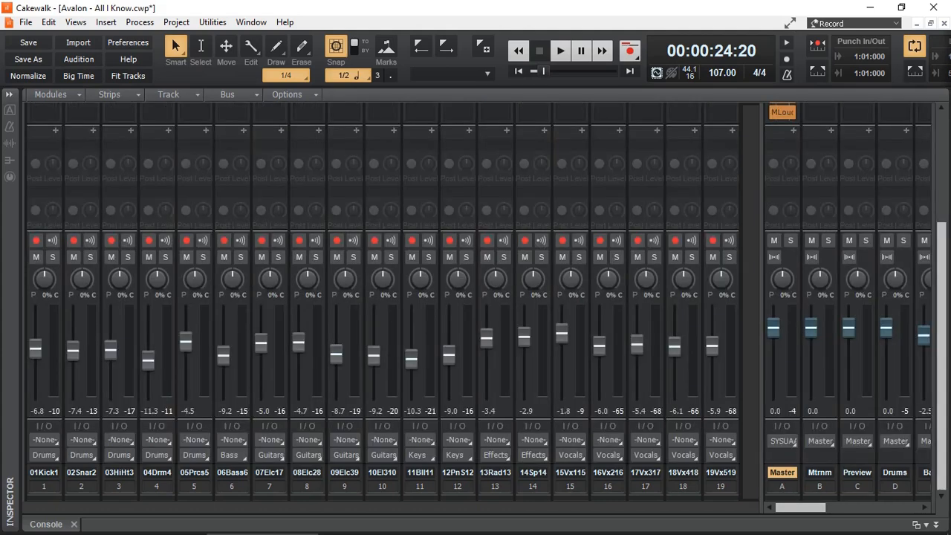
pyautogui.moveTo(762, 411); pyautogui.dragTo(415, 422)
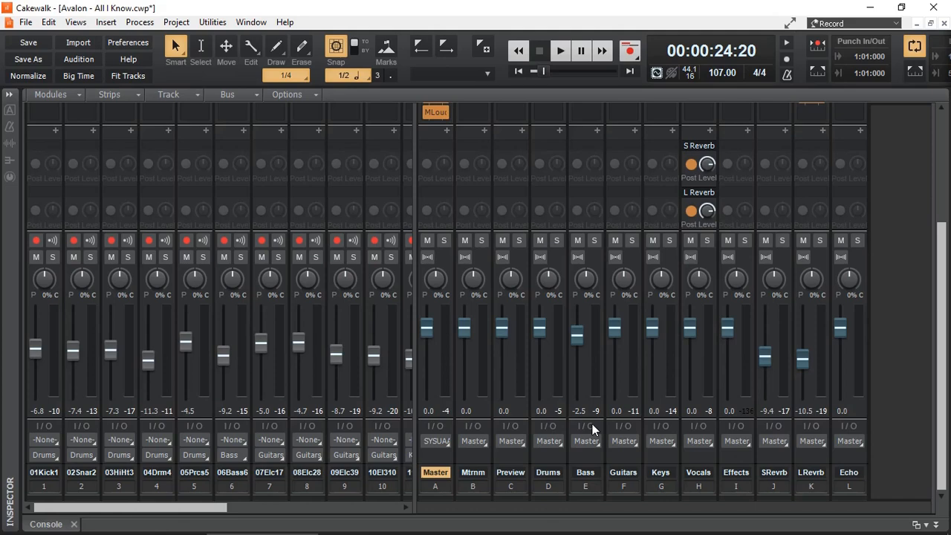
pyautogui.doubleClick(577, 336)
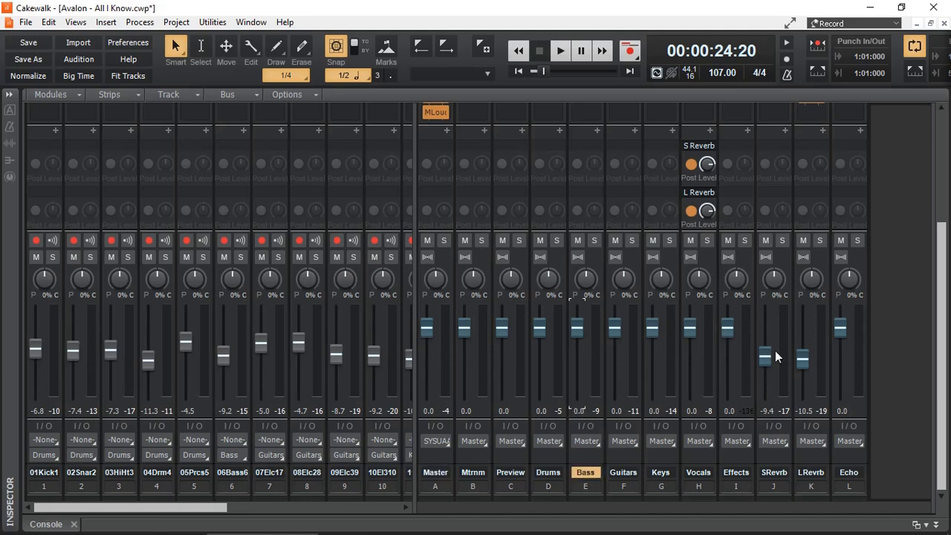
# Activate the bypassed smartEQ3 plug-in on the Bass bus and open its window over the console.
pyautogui.moveTo(940, 354); pyautogui.dragTo(940, 273)
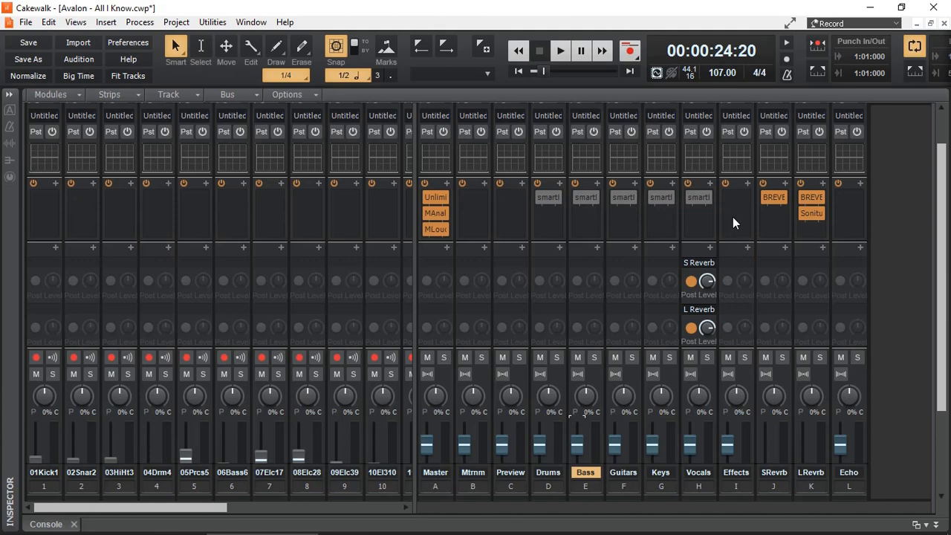
pyautogui.hotkey('alt', 'Tab')
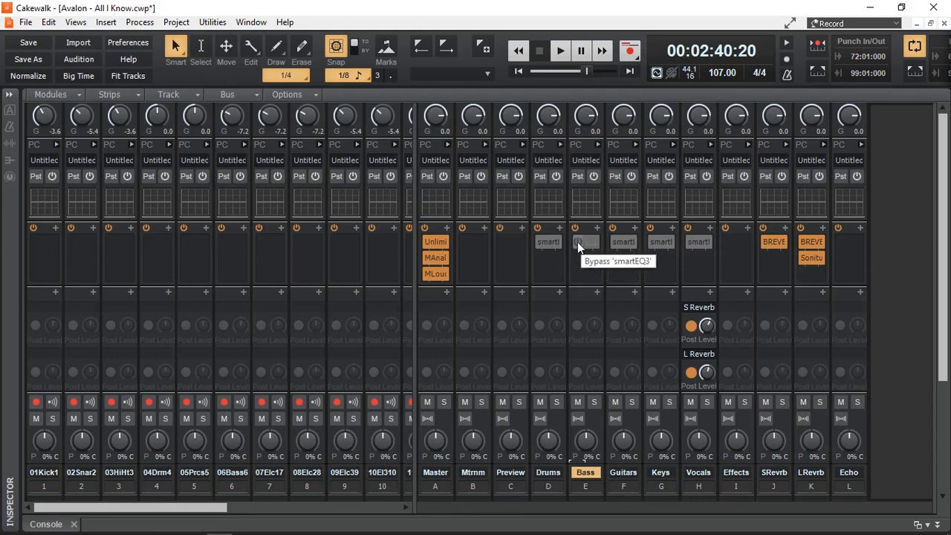
pyautogui.click(577, 242)
pyautogui.doubleClick(592, 242)
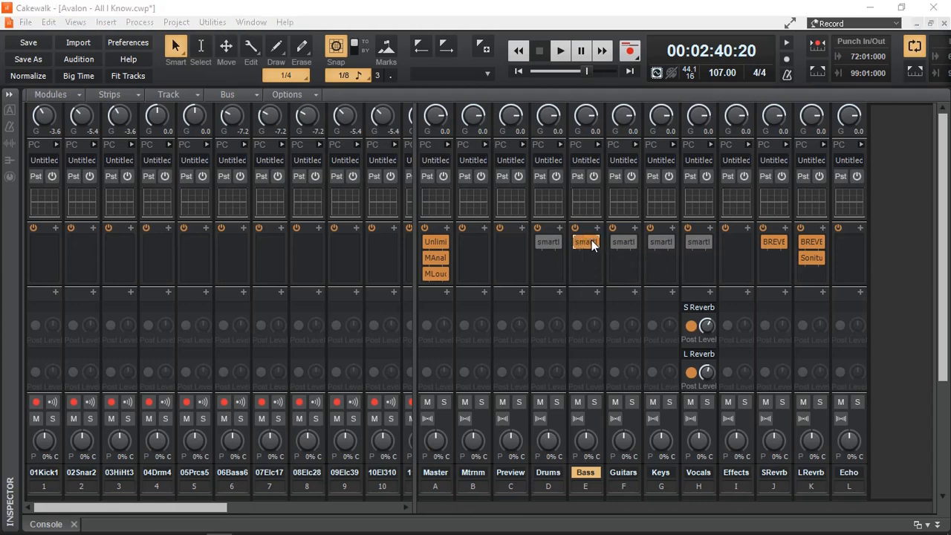
pyautogui.moveTo(411, 12); pyautogui.dragTo(557, 21)
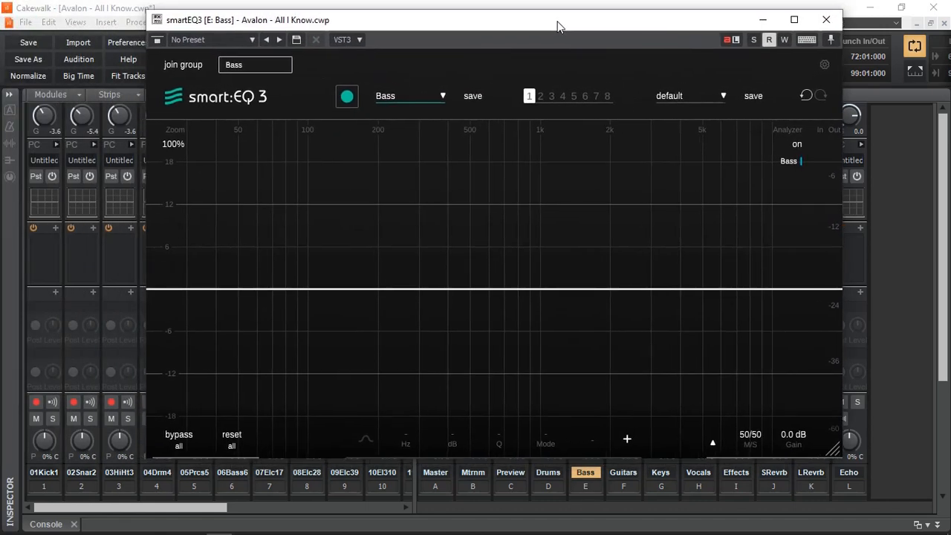
# Choose the Universal factory profile for the Bass bus equalizer.
pyautogui.click(443, 97)
pyautogui.moveTo(422, 194)
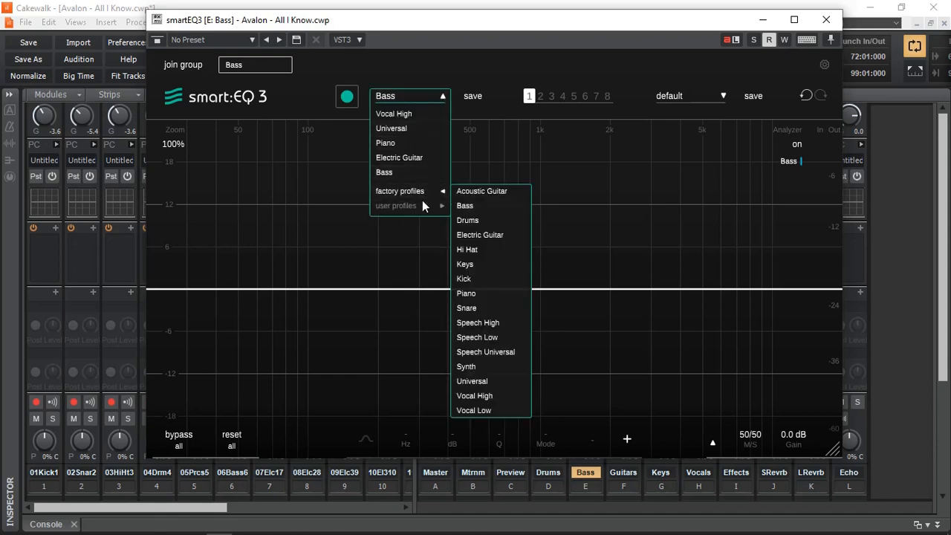
pyautogui.click(473, 381)
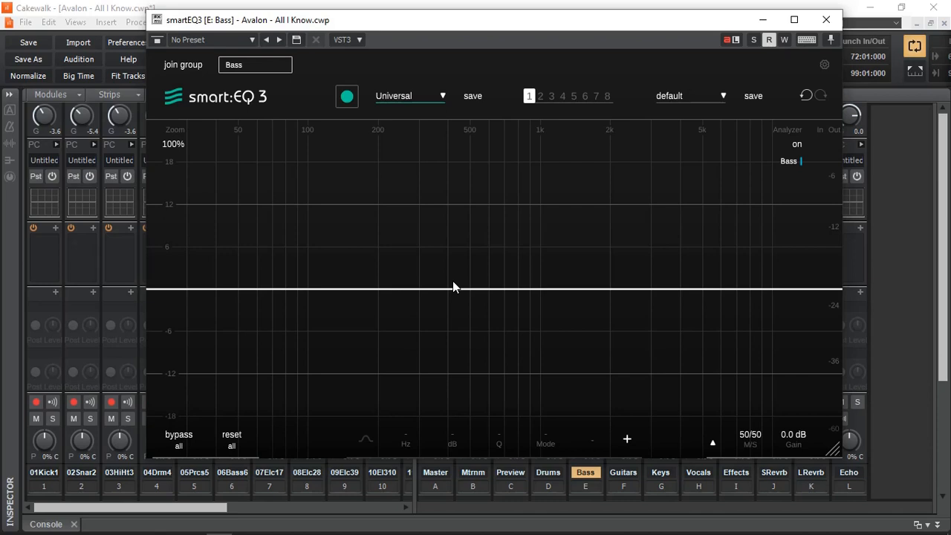
# Select the Bass factory profile, and learn an EQ curve from the Bass bus while it plays soloed.
pyautogui.click(443, 97)
pyautogui.moveTo(420, 192)
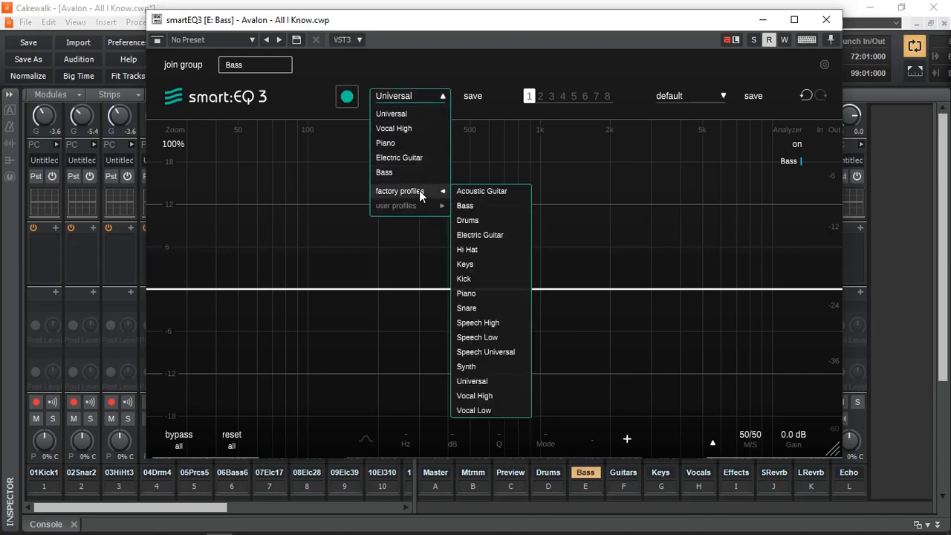
pyautogui.click(481, 205)
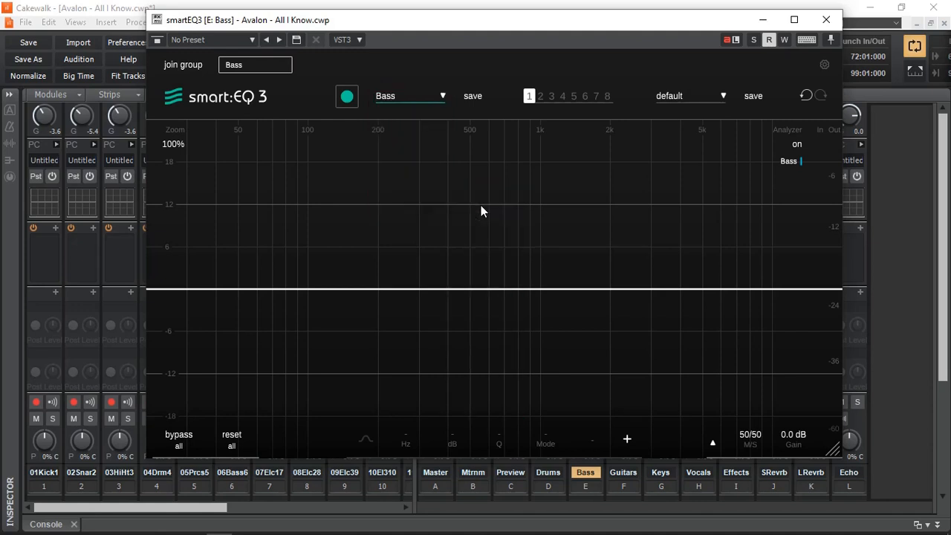
pyautogui.click(348, 103)
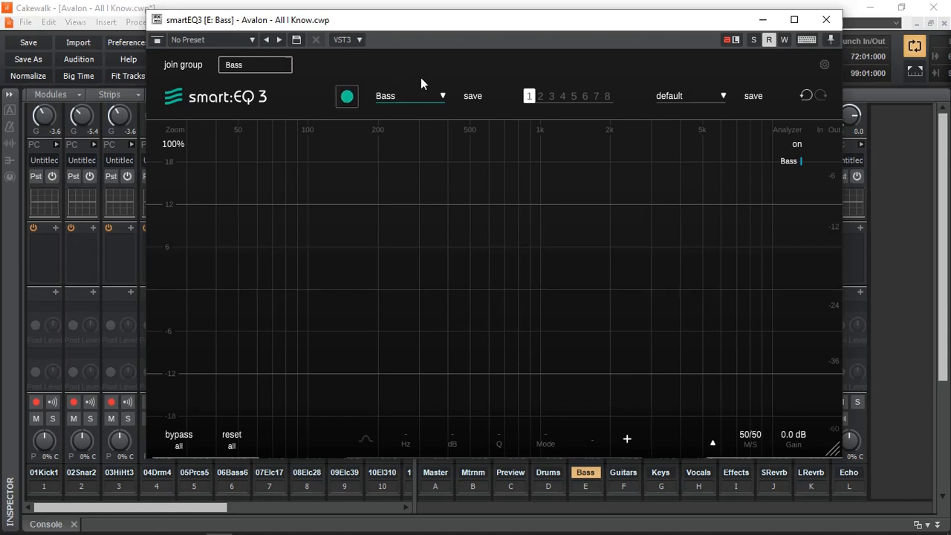
pyautogui.click(754, 39)
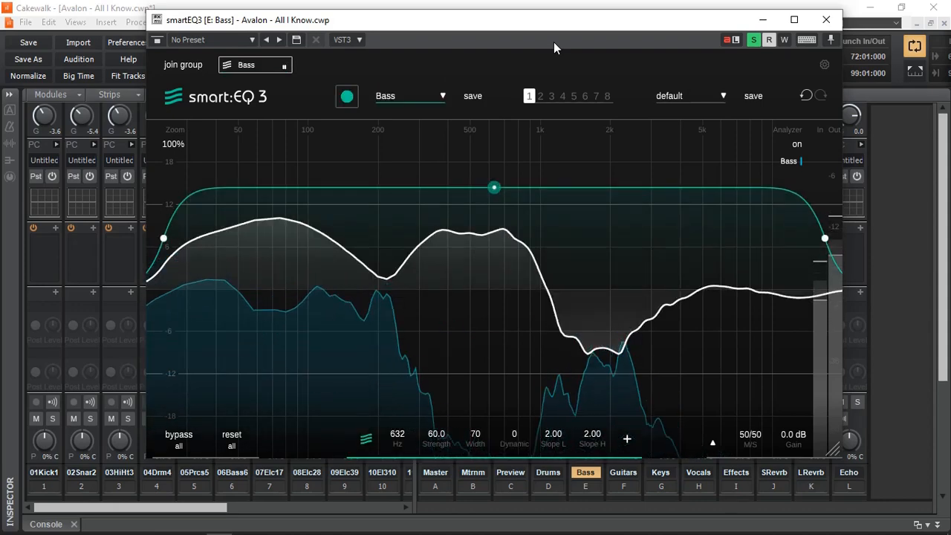
pyautogui.press('space')
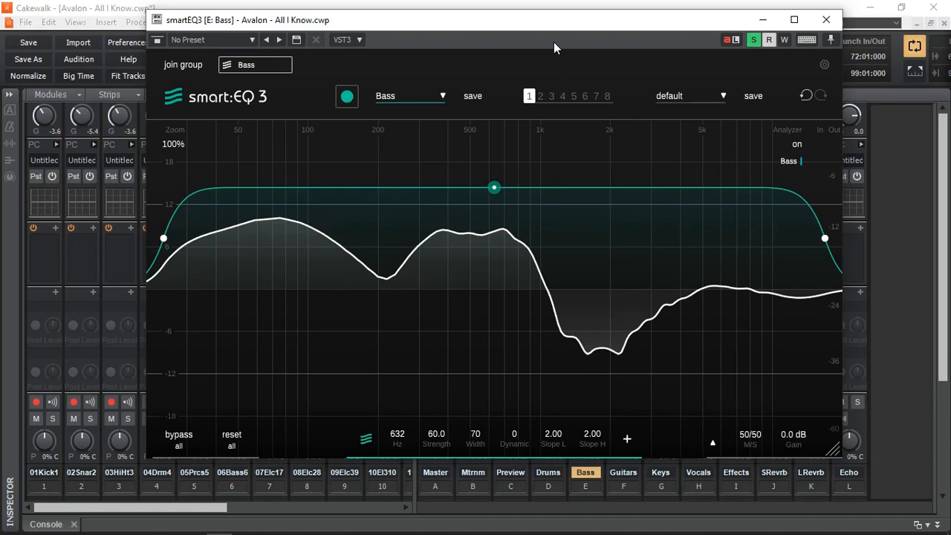
# Compare the soloed bass during playback with all equalizer processing bypassed and then active.
pyautogui.click(181, 438)
pyautogui.press('space')
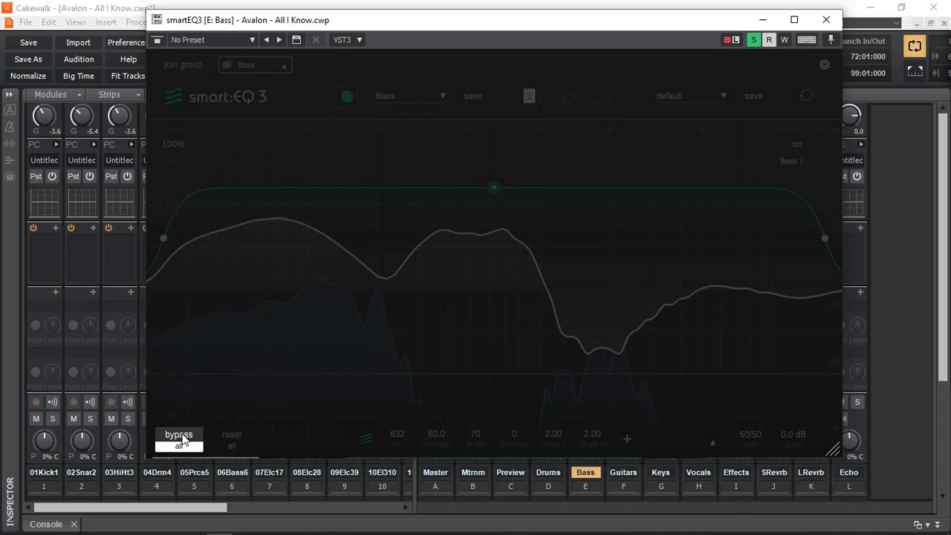
pyautogui.click(179, 436)
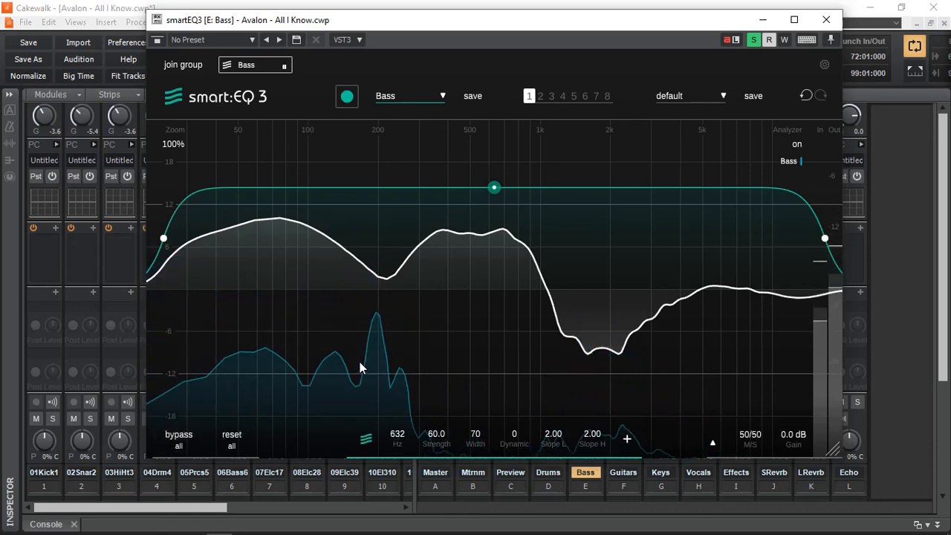
pyautogui.press('space')
# Reshape the smart filter on the Bass bus to about 423 Hz centre, strength 36.0 and width 25.
pyautogui.moveTo(495, 187); pyautogui.dragTo(494, 258)
pyautogui.press('space')
pyautogui.moveTo(494, 265); pyautogui.dragTo(515, 201)
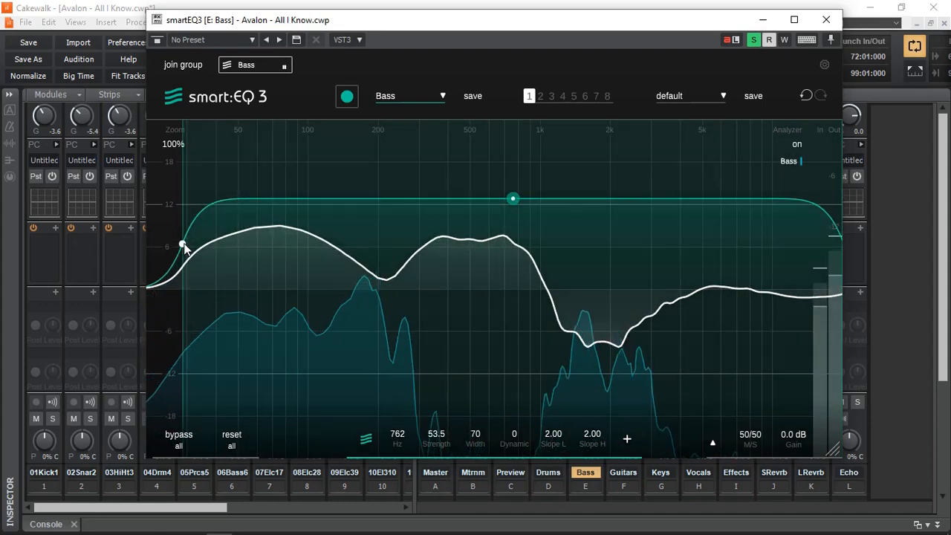
pyautogui.moveTo(185, 246); pyautogui.dragTo(330, 268)
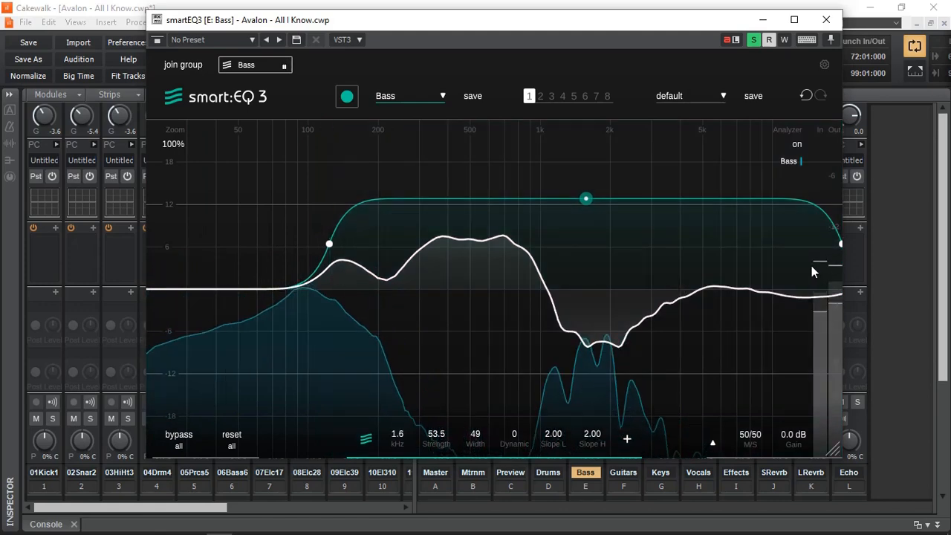
pyautogui.moveTo(841, 243); pyautogui.dragTo(674, 245)
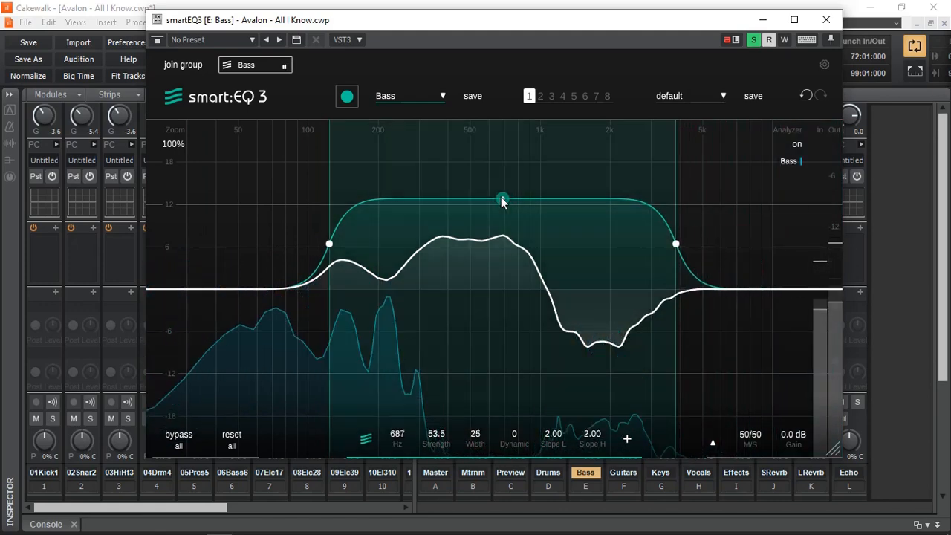
pyautogui.moveTo(503, 198); pyautogui.dragTo(454, 230)
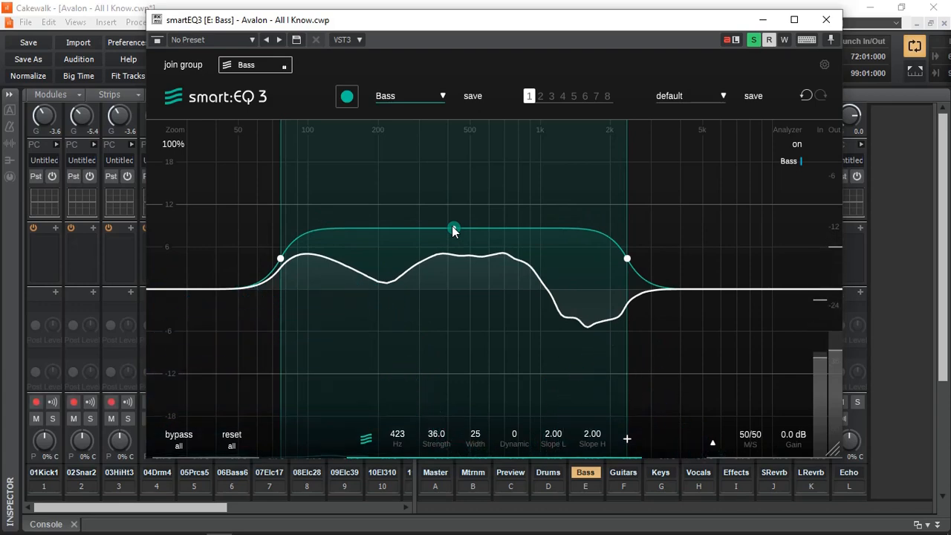
# Switch the Bass bus equalizer to the Universal profile and learn the bass signal again during playback.
pyautogui.click(443, 96)
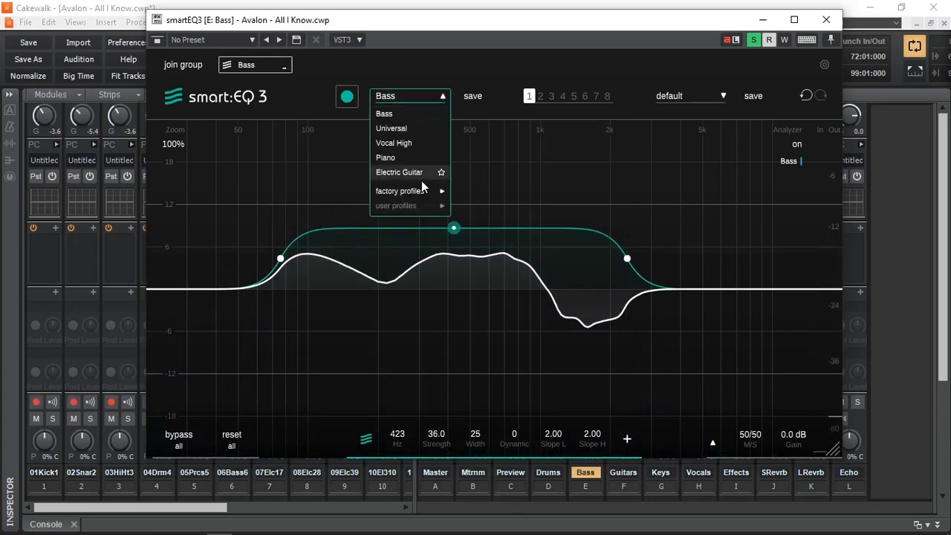
pyautogui.click(398, 130)
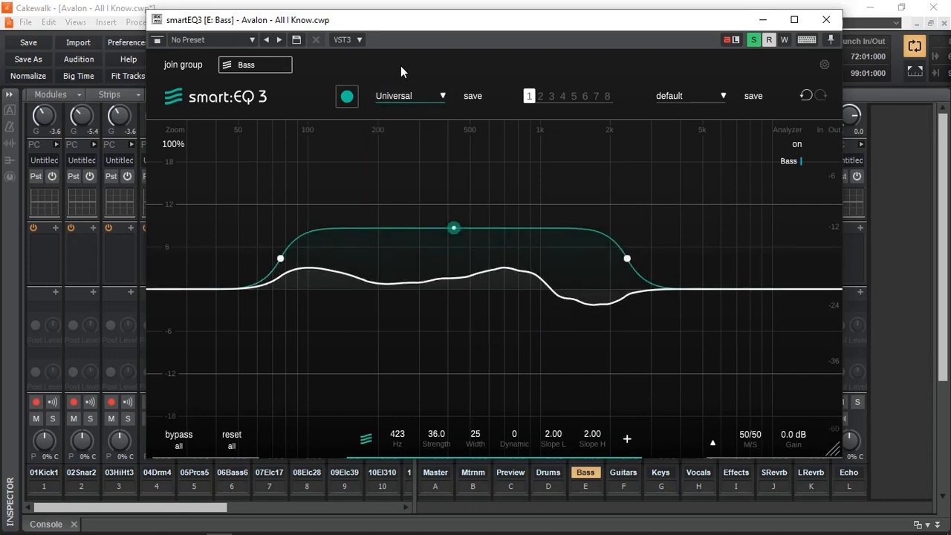
pyautogui.click(354, 97)
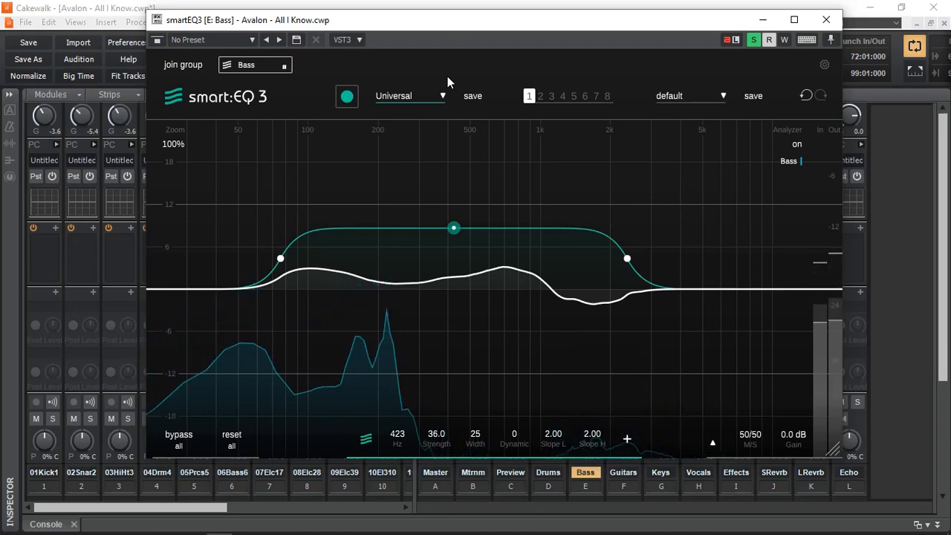
# Reset the Bass bus equalizer and relearn a fresh curve from the soloed bass using the Universal profile.
pyautogui.click(234, 437)
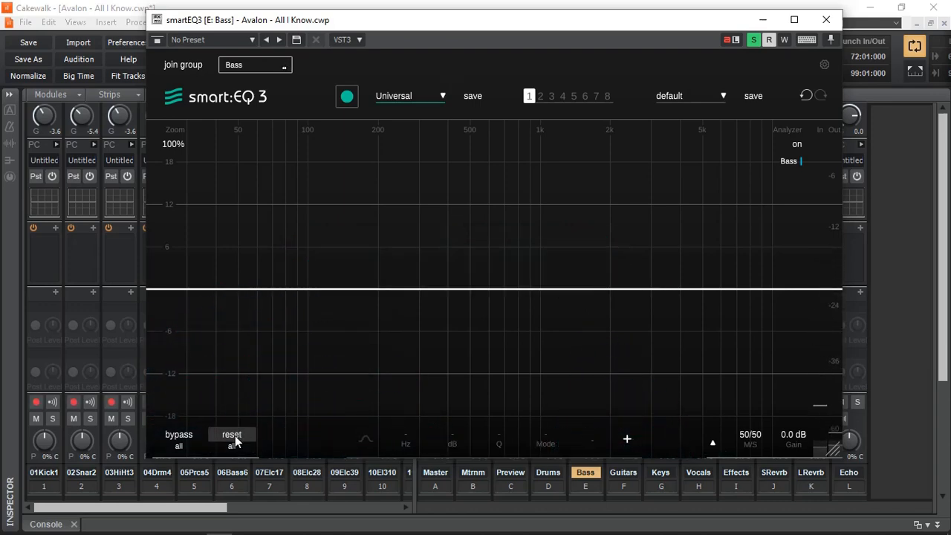
pyautogui.click(347, 98)
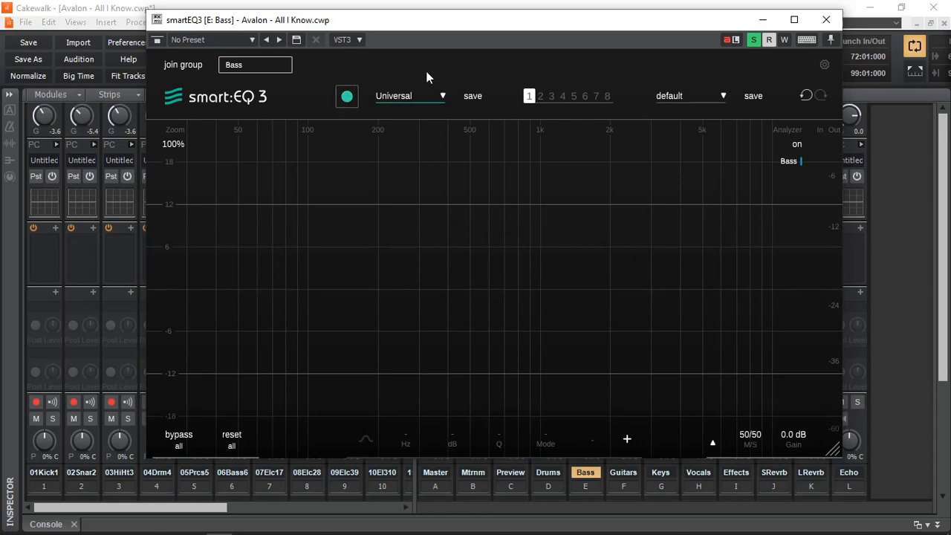
pyautogui.press('space')
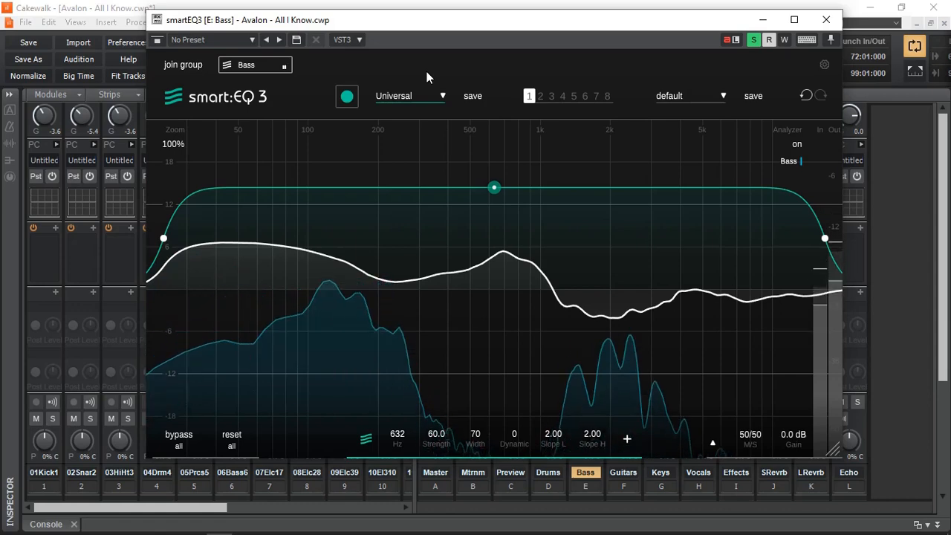
pyautogui.press('space')
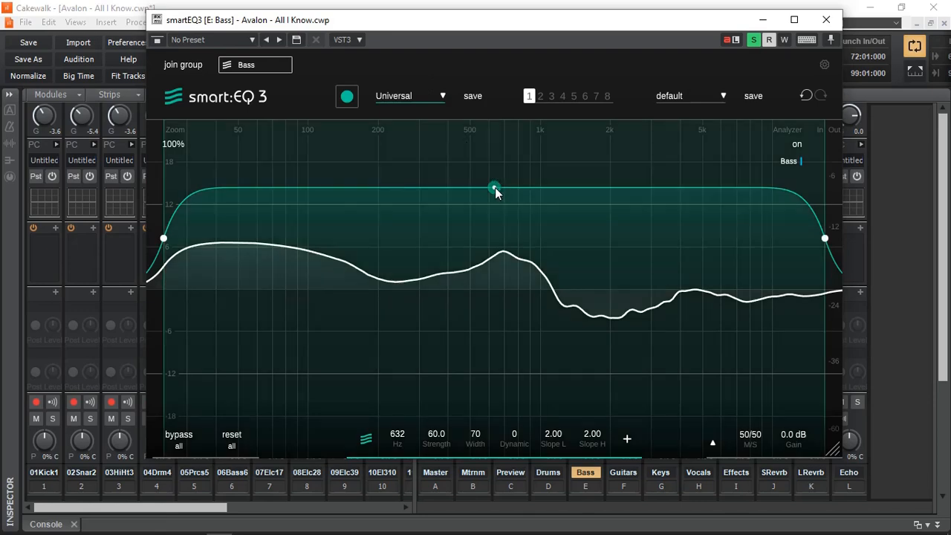
# Lower the smart filter strength to 47.5 at about 645 Hz and audition the unsoloed Bass bus in the full mix.
pyautogui.moveTo(495, 187); pyautogui.dragTo(497, 209)
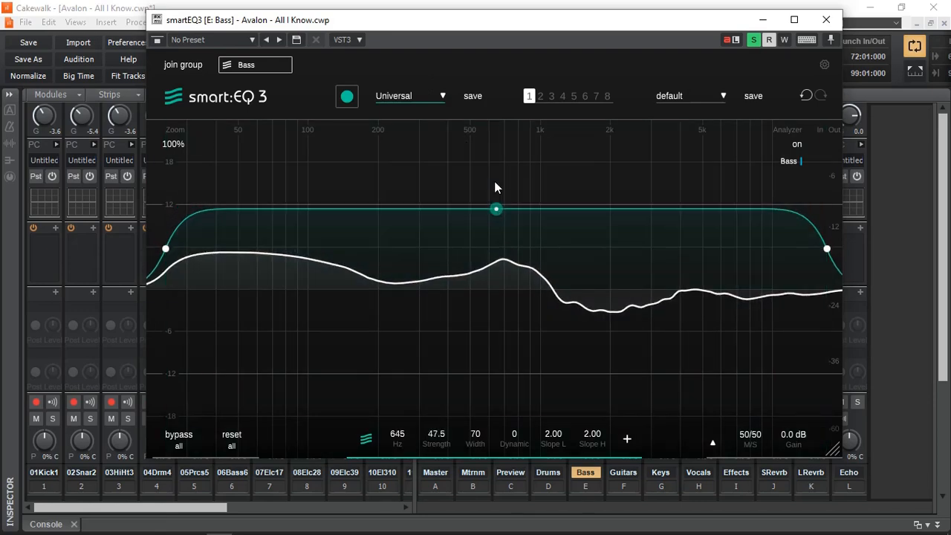
pyautogui.click(753, 41)
pyautogui.press('space')
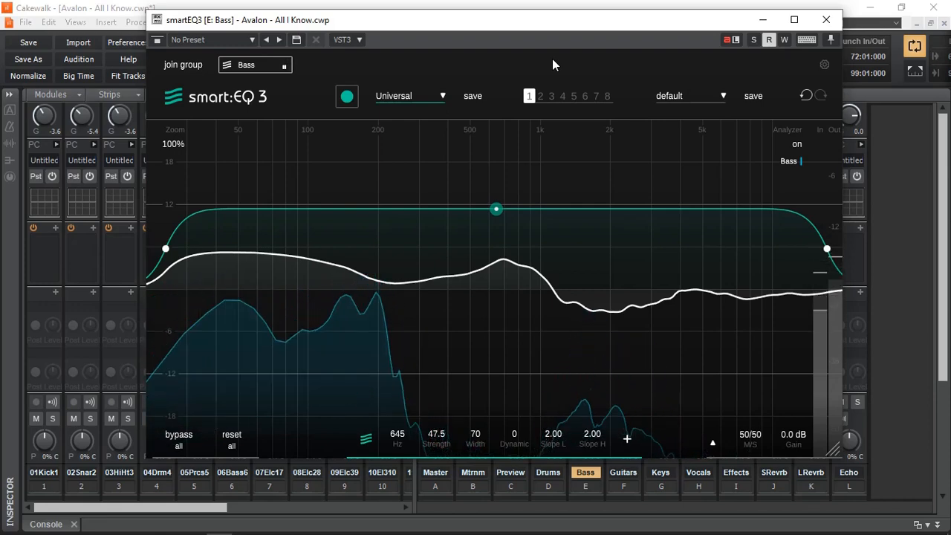
pyautogui.click(825, 20)
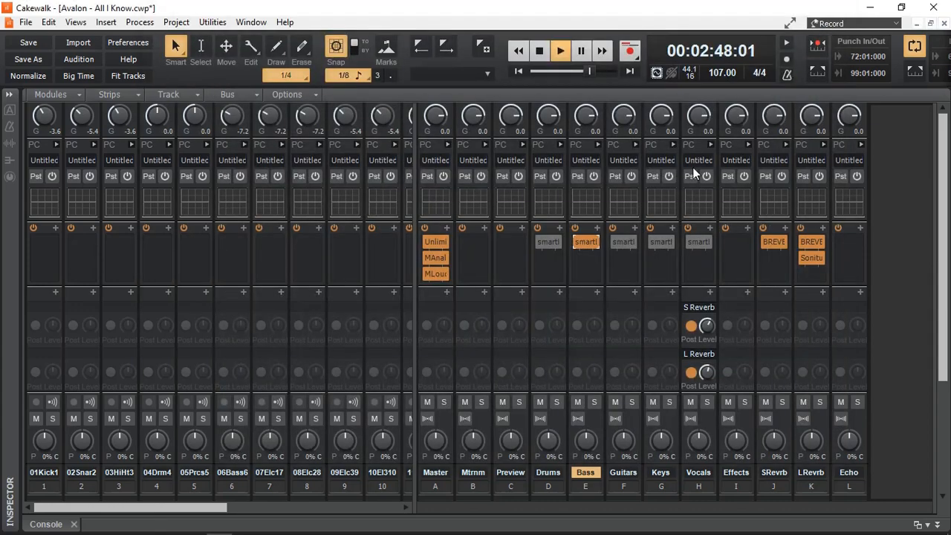
# Activate smartEQ3 on the Drums, Guitars, Keys and Vocals buses, checking the Drums equalizer's curve during playback.
pyautogui.click(540, 243)
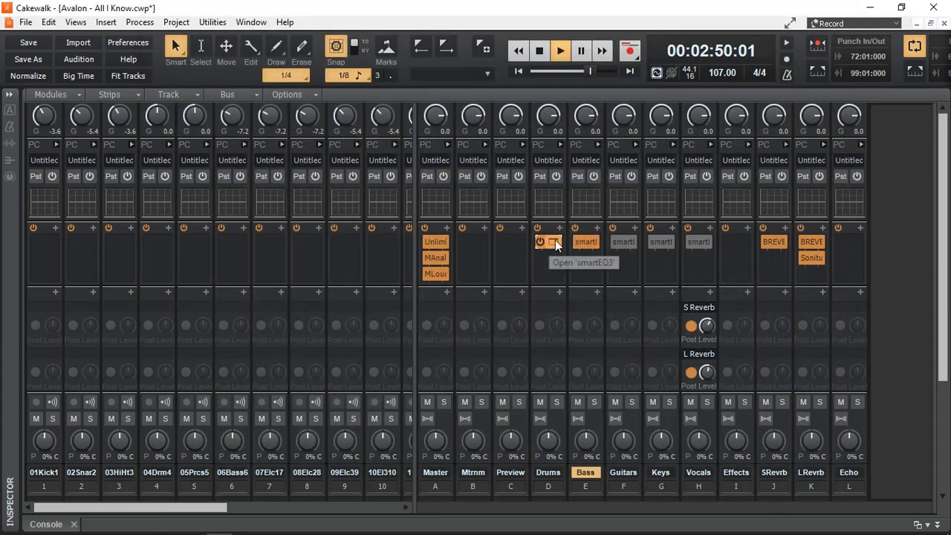
pyautogui.doubleClick(556, 244)
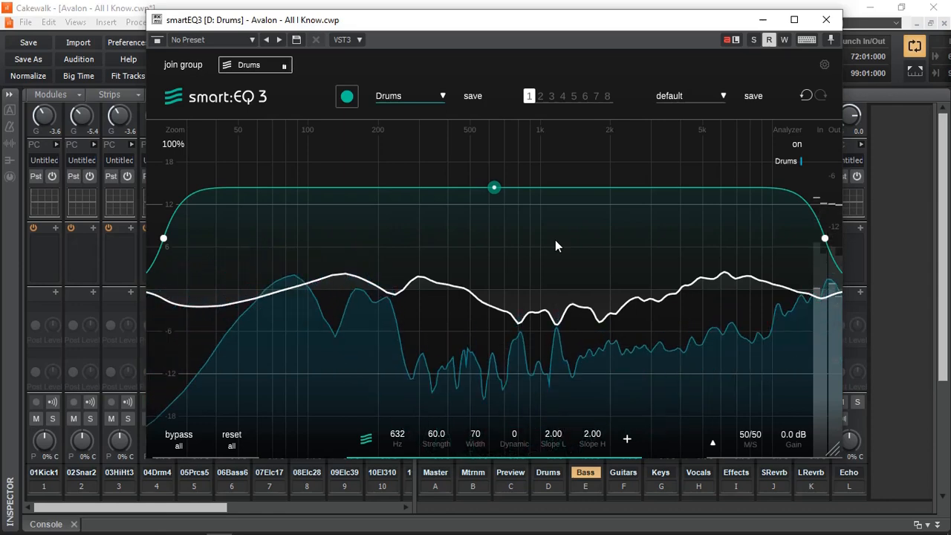
pyautogui.click(827, 21)
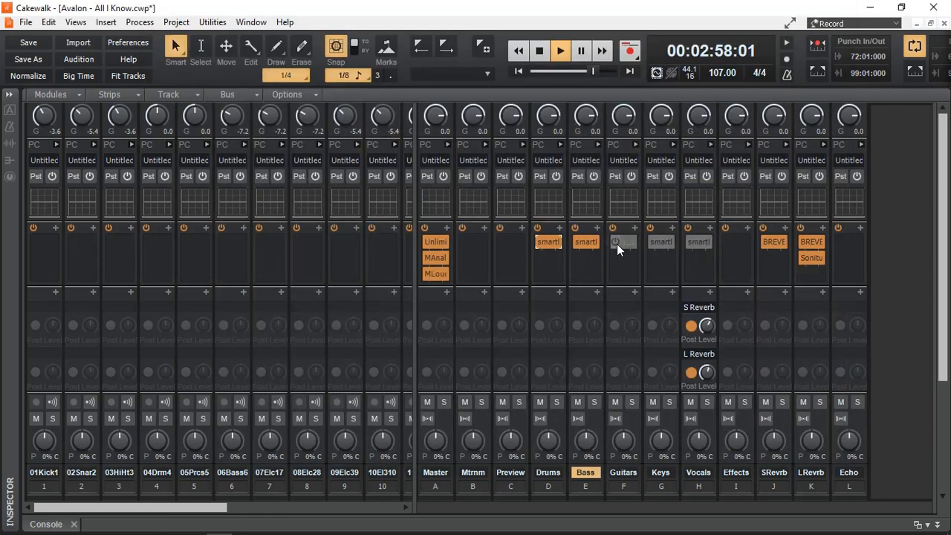
pyautogui.click(653, 240)
pyautogui.click(689, 243)
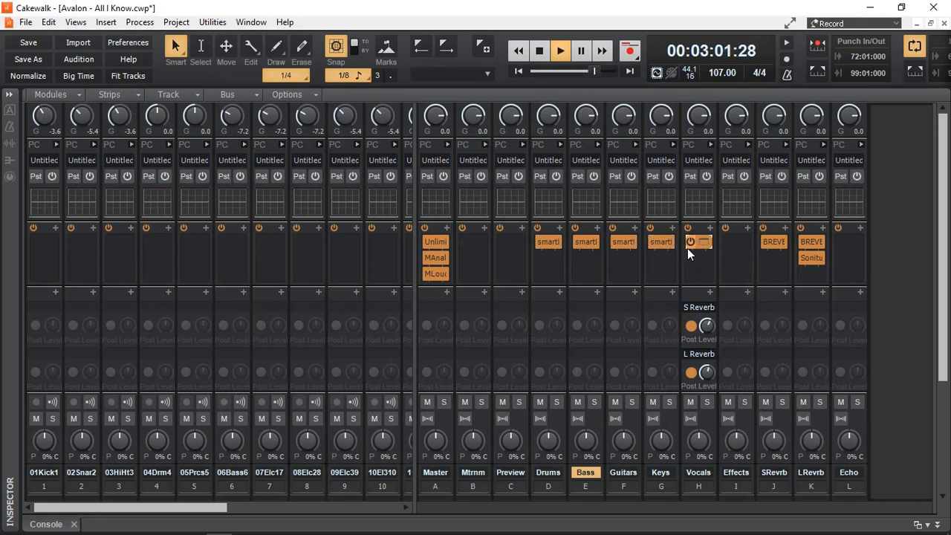
# Solo the Vocals bus, compare its smartEQ3 bypassed and active during playback, and unsolo the bus.
pyautogui.doubleClick(704, 242)
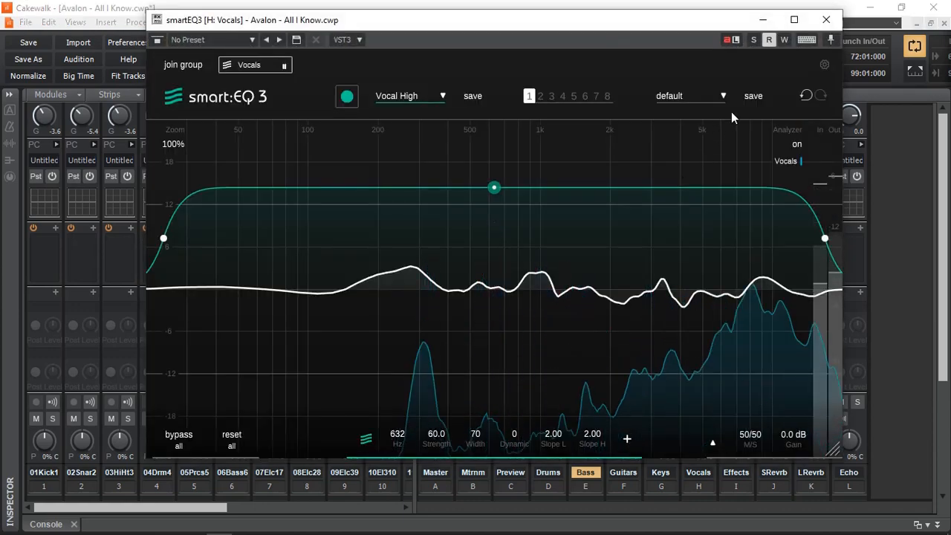
pyautogui.click(752, 41)
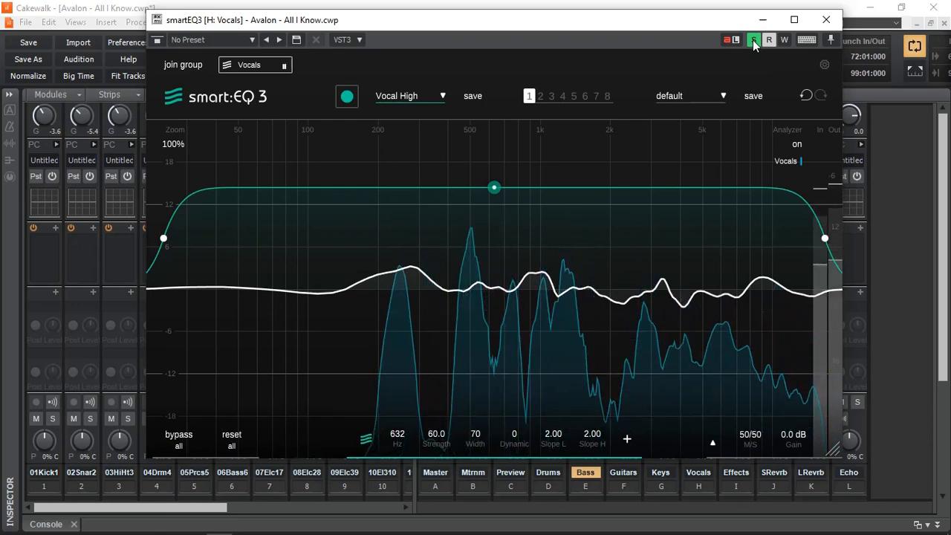
pyautogui.click(182, 441)
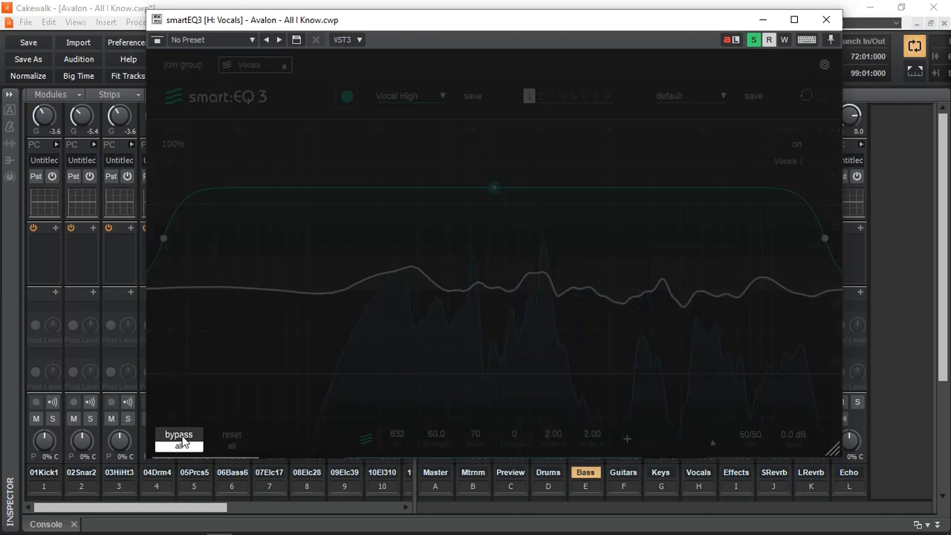
pyautogui.click(182, 441)
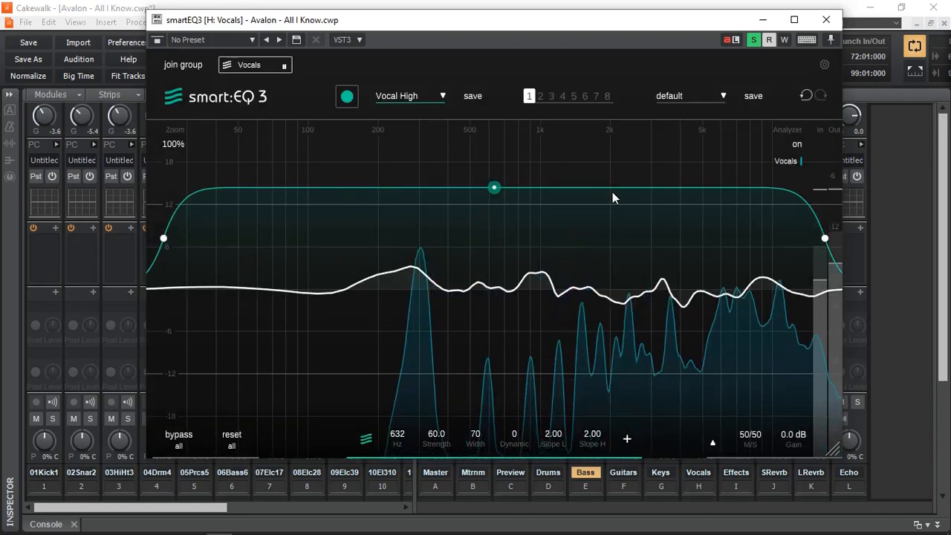
pyautogui.click(752, 40)
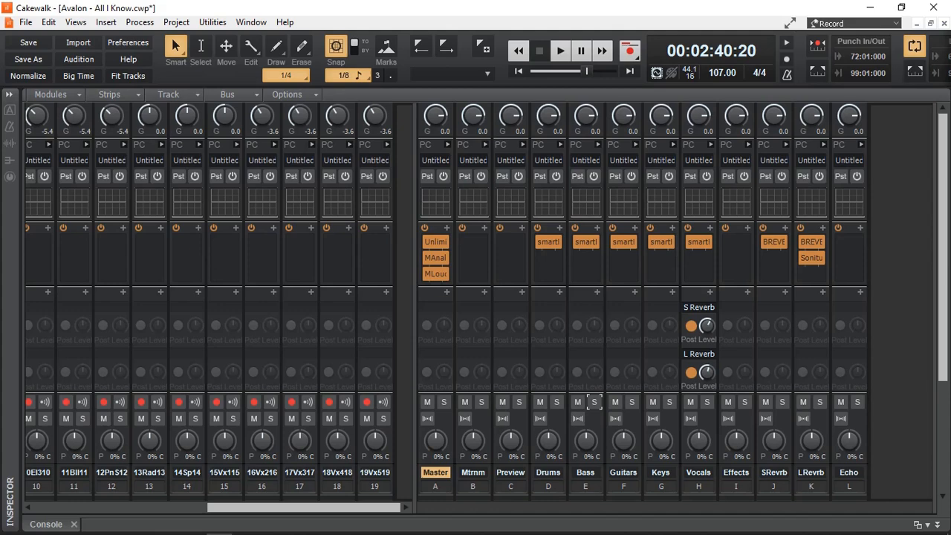
# Solo the Drums and Bass buses together and open the Drums bus smartEQ3.
pyautogui.click(556, 402)
pyautogui.click(594, 402)
pyautogui.click(554, 245)
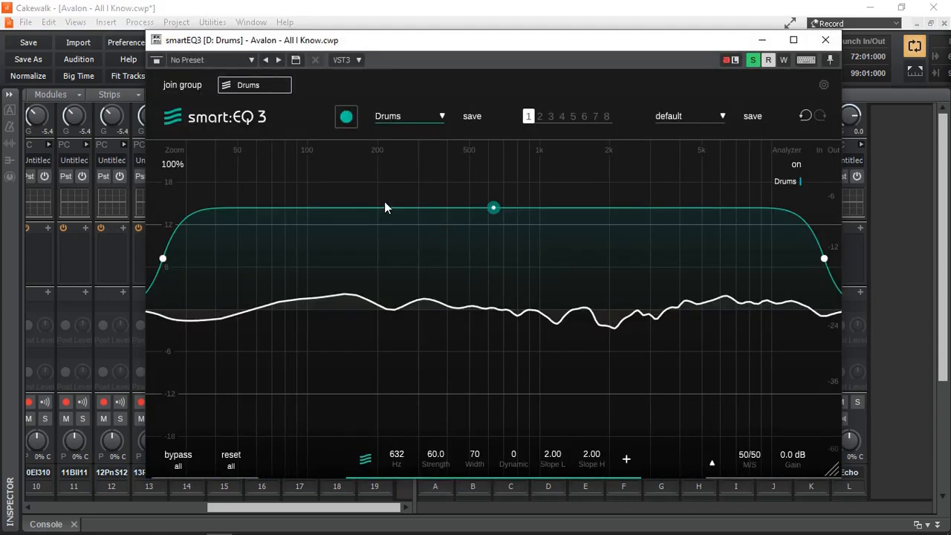
# Create a group named New Group from the Drums equalizer, add Bass on layer L2 and learn all grouped instances.
pyautogui.click(182, 85)
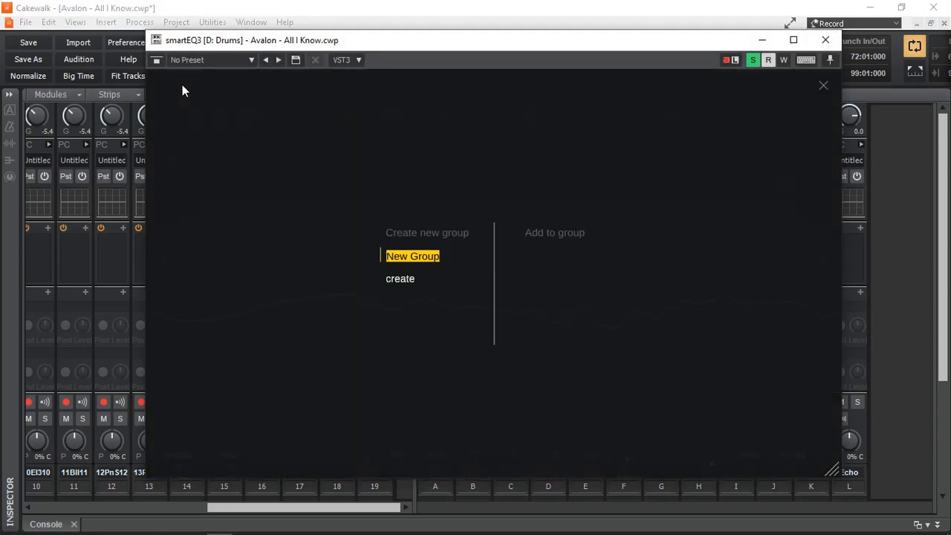
pyautogui.click(401, 280)
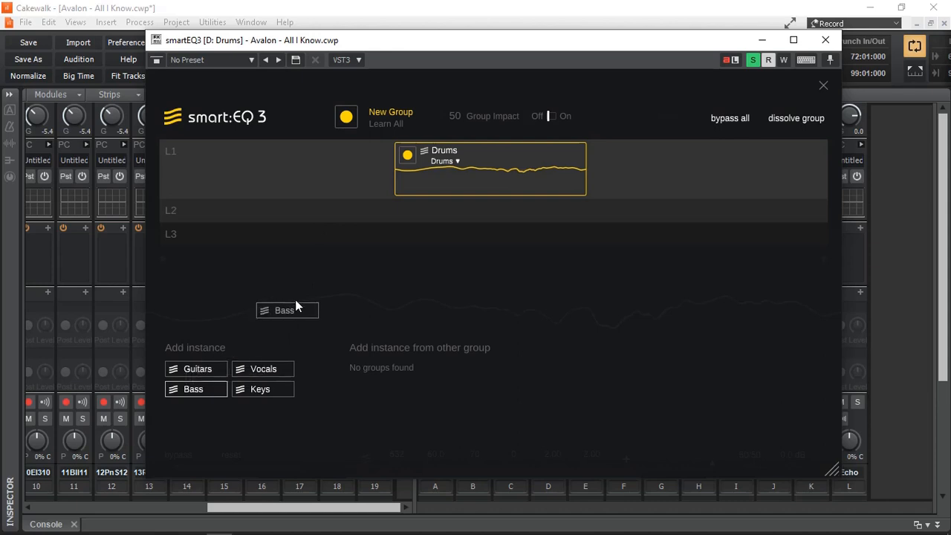
pyautogui.moveTo(296, 302); pyautogui.dragTo(470, 210)
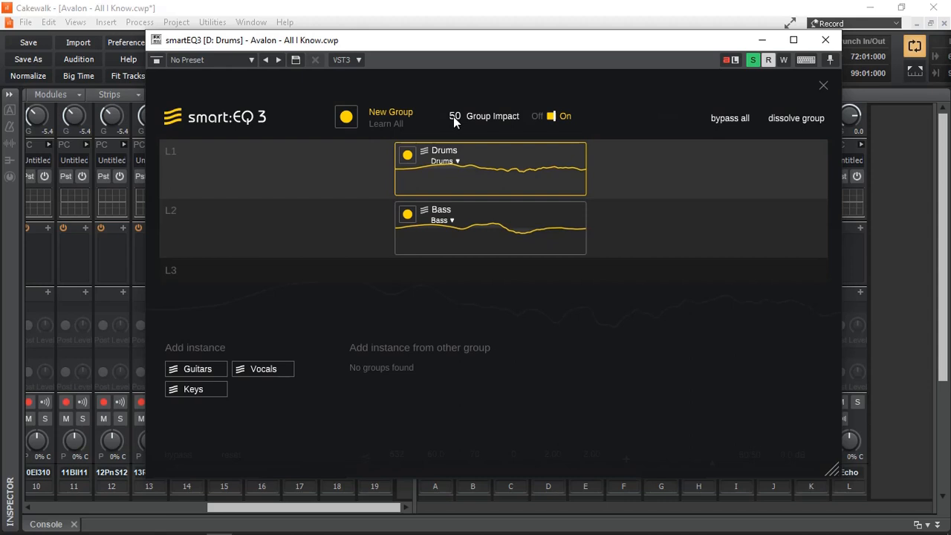
pyautogui.click(347, 118)
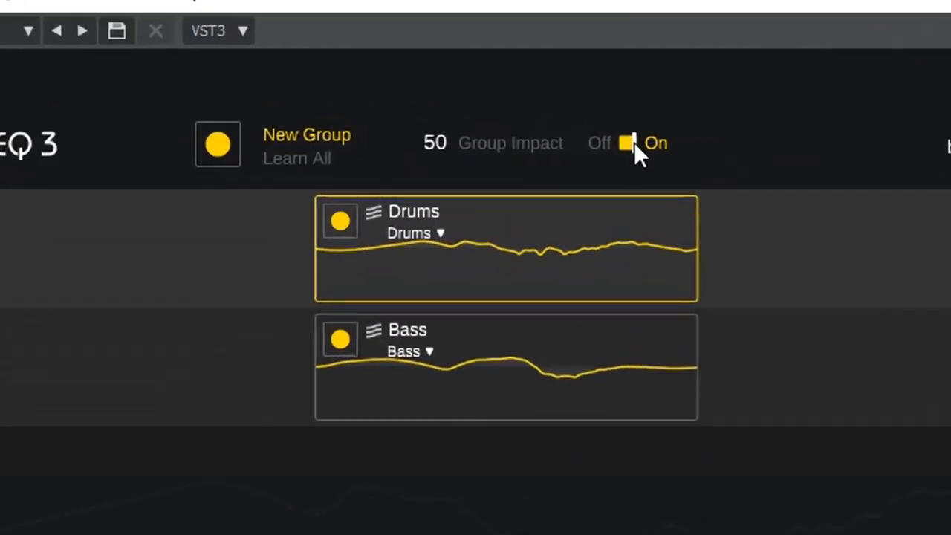
# Compare the Drums and Bass curves with Group Impact switched off and on at 50 during playback.
pyautogui.click(628, 143)
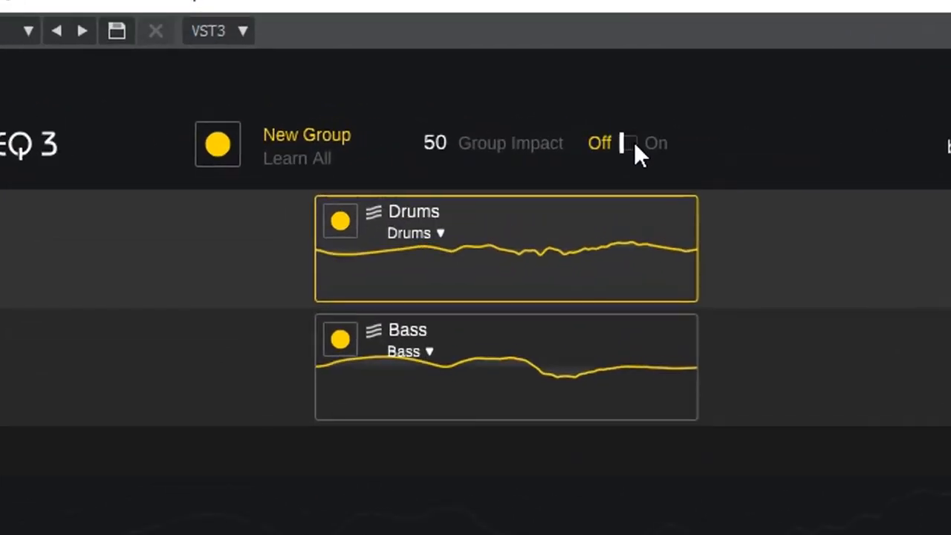
pyautogui.click(630, 143)
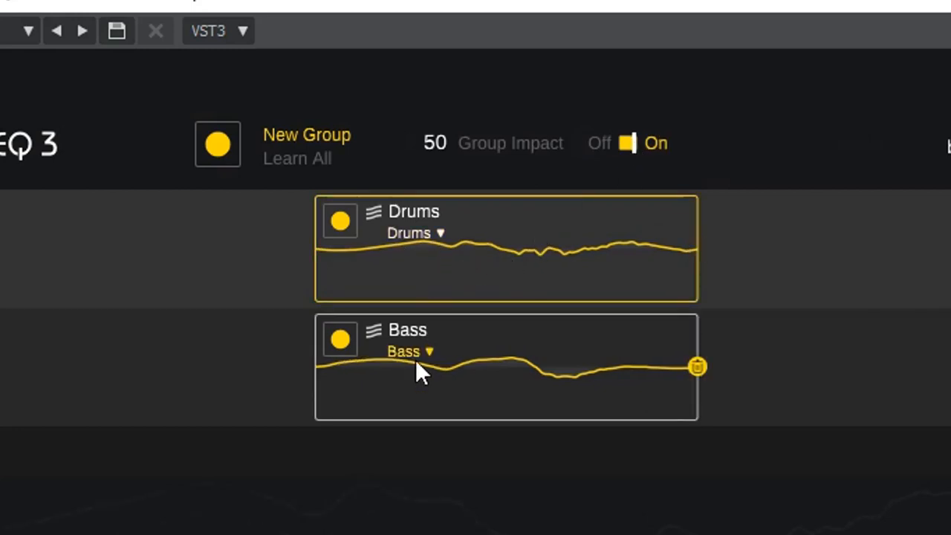
pyautogui.click(631, 143)
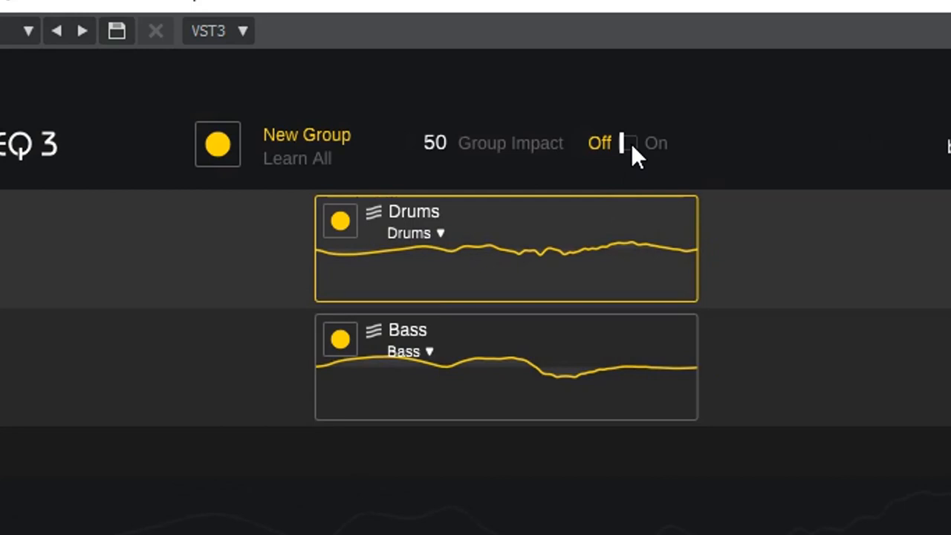
pyautogui.click(631, 143)
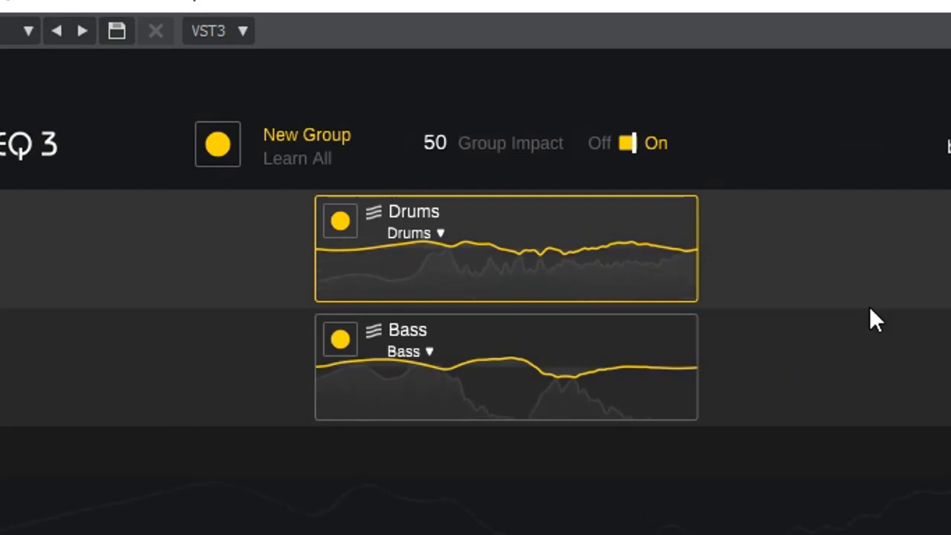
pyautogui.click(627, 142)
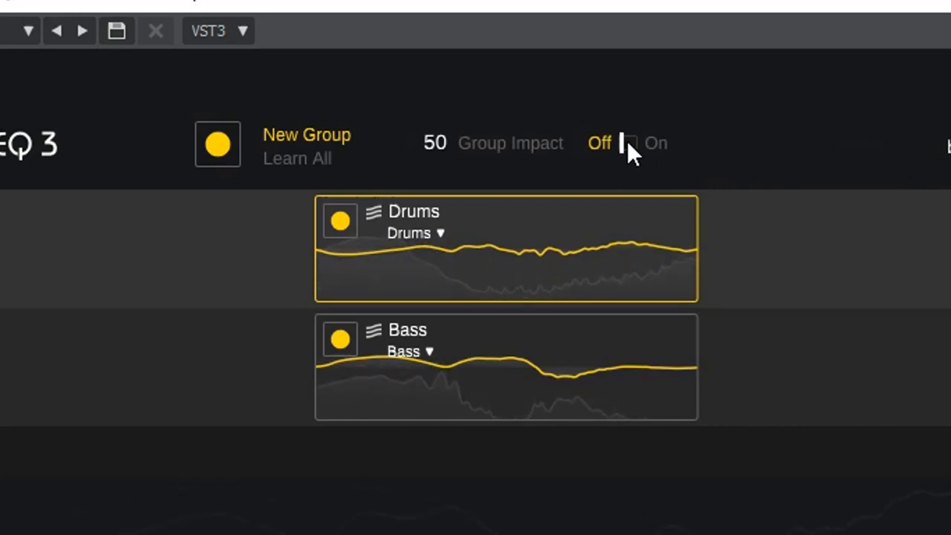
pyautogui.click(627, 142)
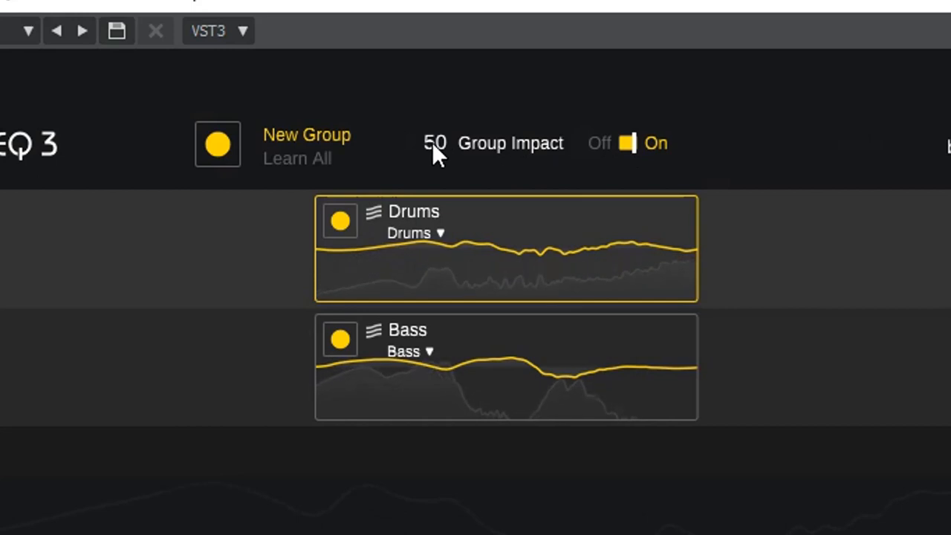
# Raise Group Impact to 150 and compare the Drums and Bass curves with it off and on.
pyautogui.moveTo(433, 142); pyautogui.dragTo(443, 0)
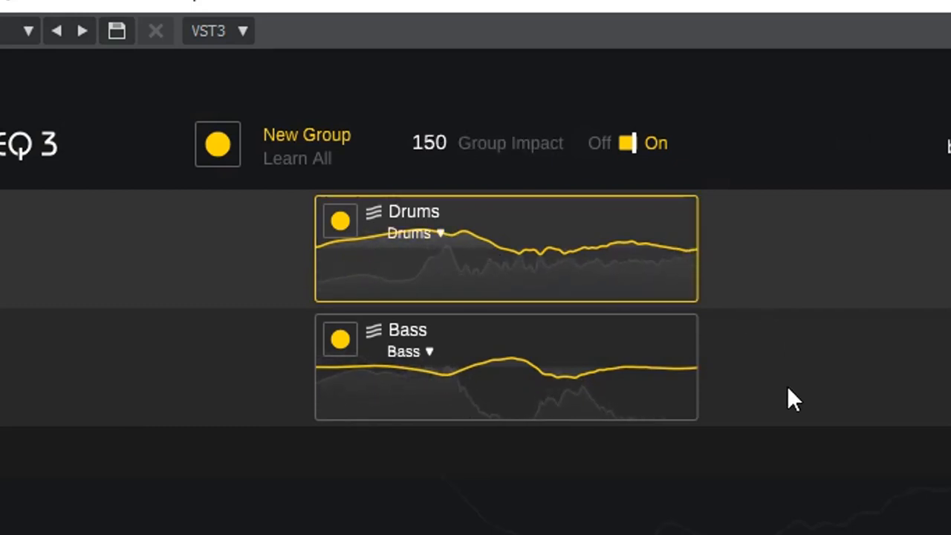
pyautogui.click(628, 143)
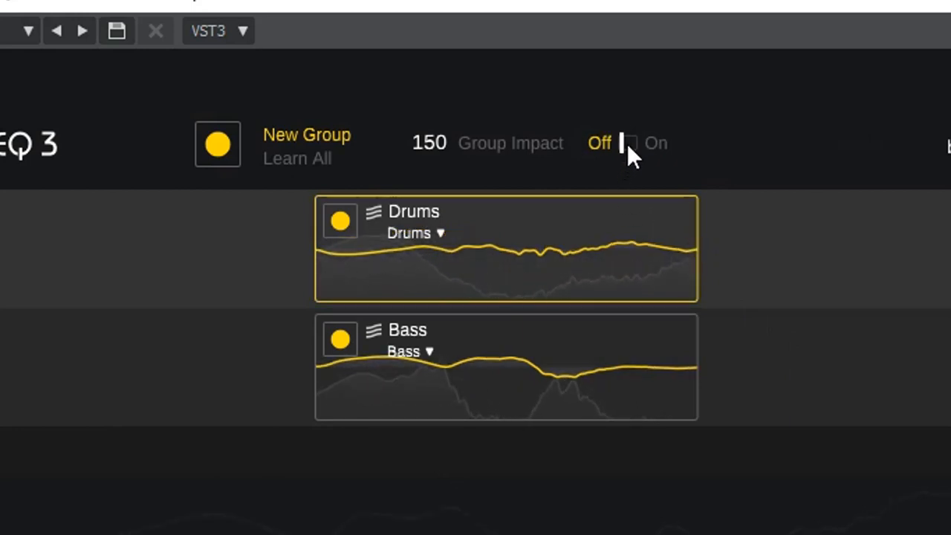
pyautogui.click(627, 143)
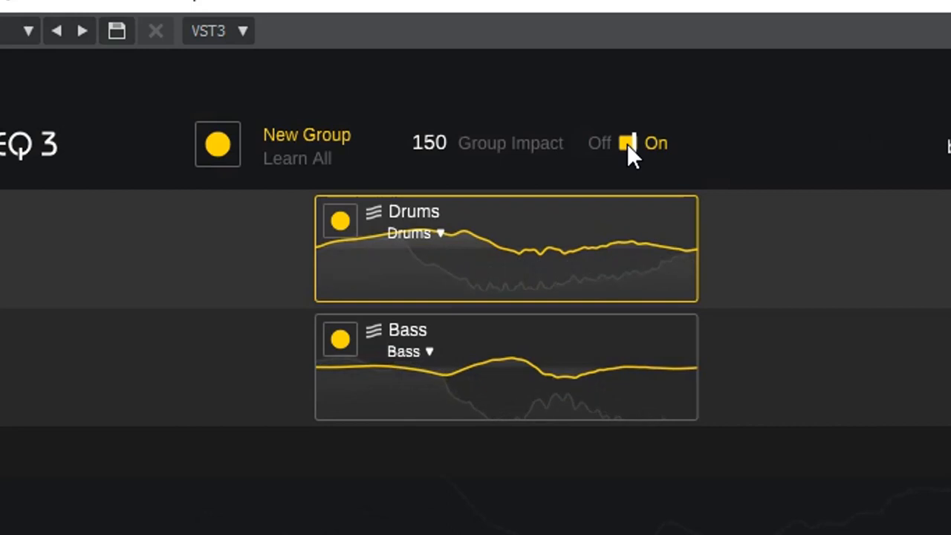
# Swap the group layers, placing Bass on L1 and Drums on L2, and start learning all instances again.
pyautogui.moveTo(567, 280); pyautogui.dragTo(827, 414)
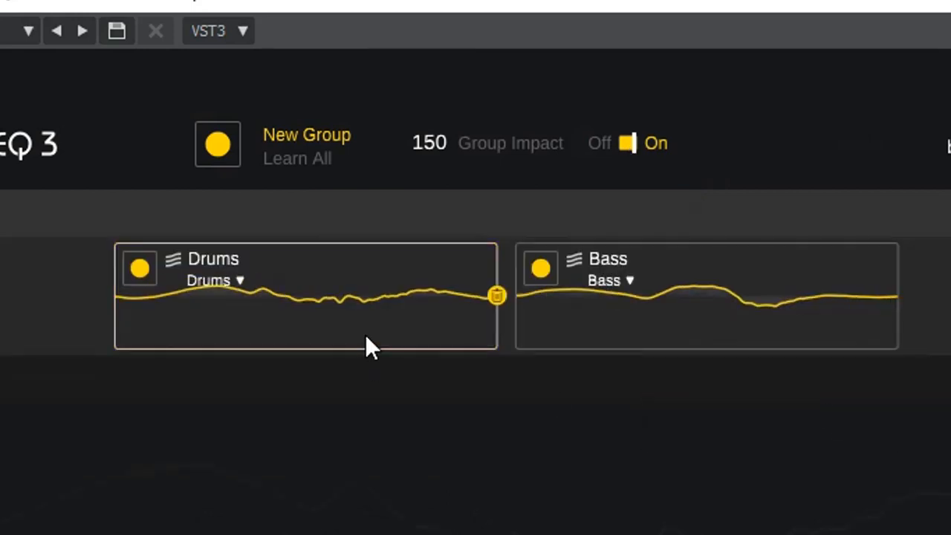
pyautogui.moveTo(629, 317); pyautogui.dragTo(479, 216)
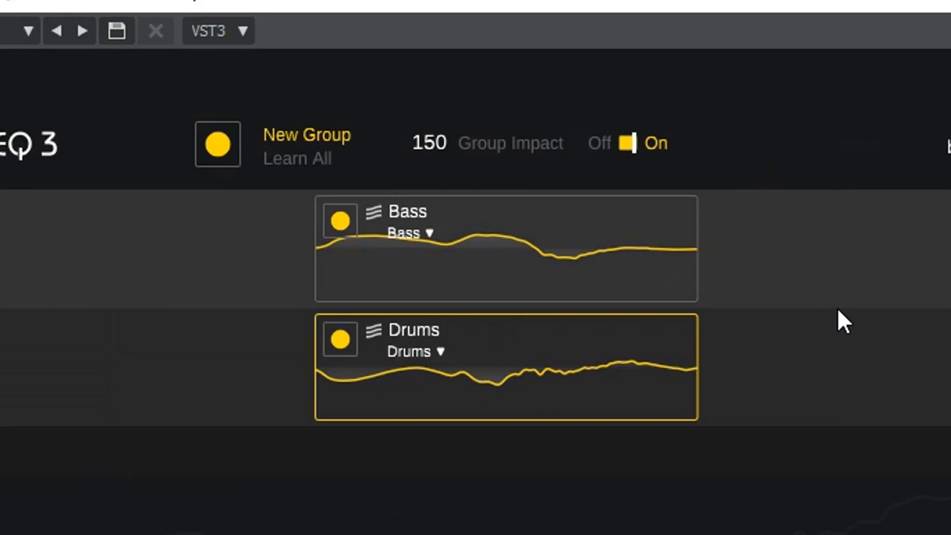
pyautogui.click(217, 143)
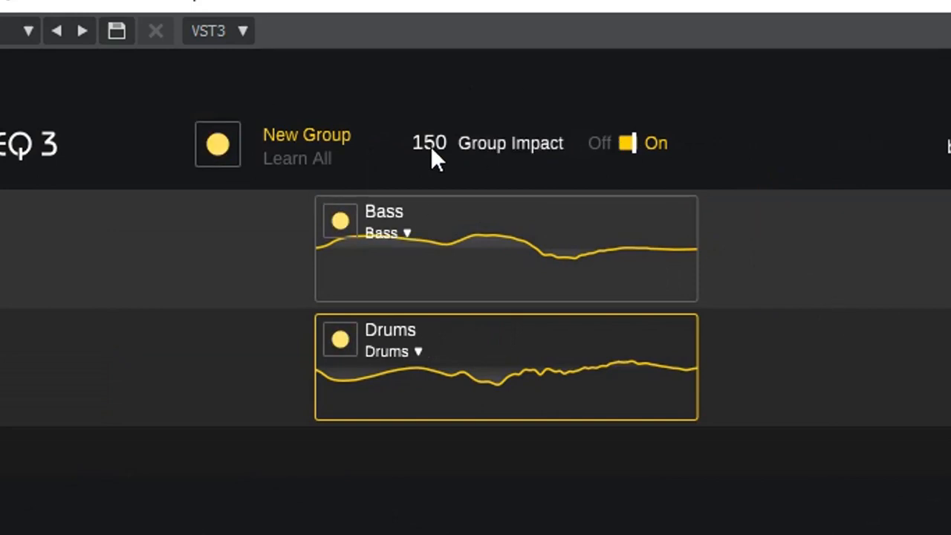
# Set Group Impact to 50 with Bass on the upper layer and compare the curves with it off and on.
pyautogui.moveTo(430, 145); pyautogui.dragTo(434, 379)
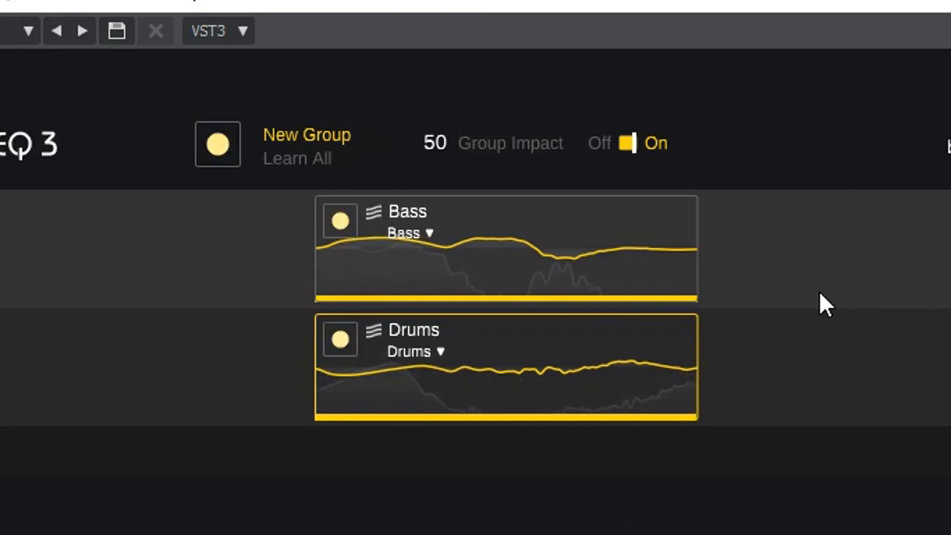
pyautogui.click(628, 142)
pyautogui.click(630, 142)
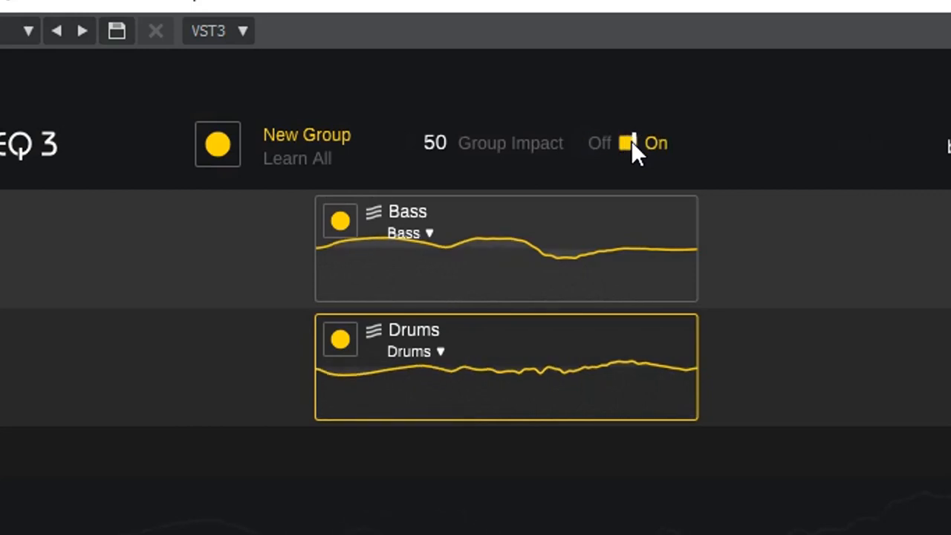
pyautogui.click(631, 142)
pyautogui.click(630, 142)
# Set Group Impact to 150 for the swapped layers and audition it off and on, leaving it on.
pyautogui.moveTo(431, 142); pyautogui.dragTo(385, 54)
pyautogui.moveTo(436, 140); pyautogui.dragTo(470, 72)
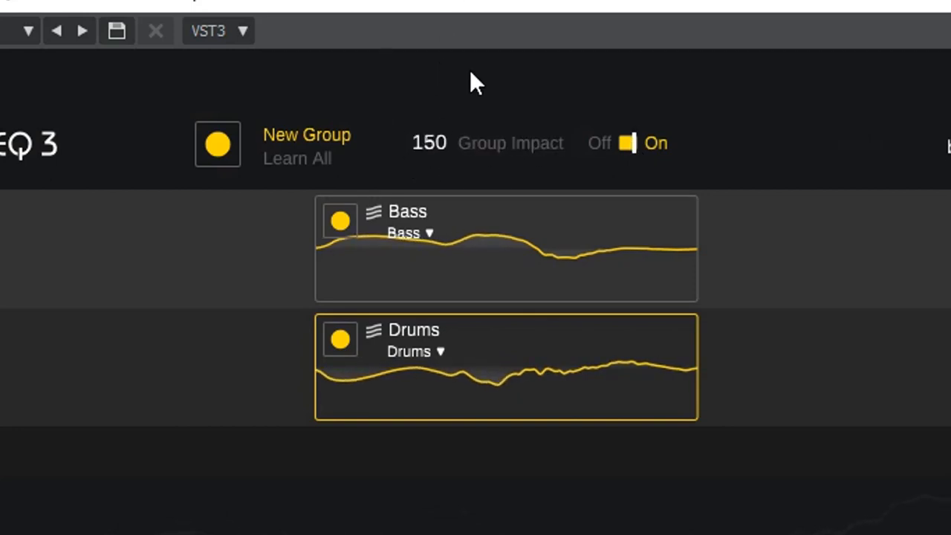
pyautogui.click(628, 143)
pyautogui.click(629, 144)
pyautogui.click(629, 143)
pyautogui.click(627, 144)
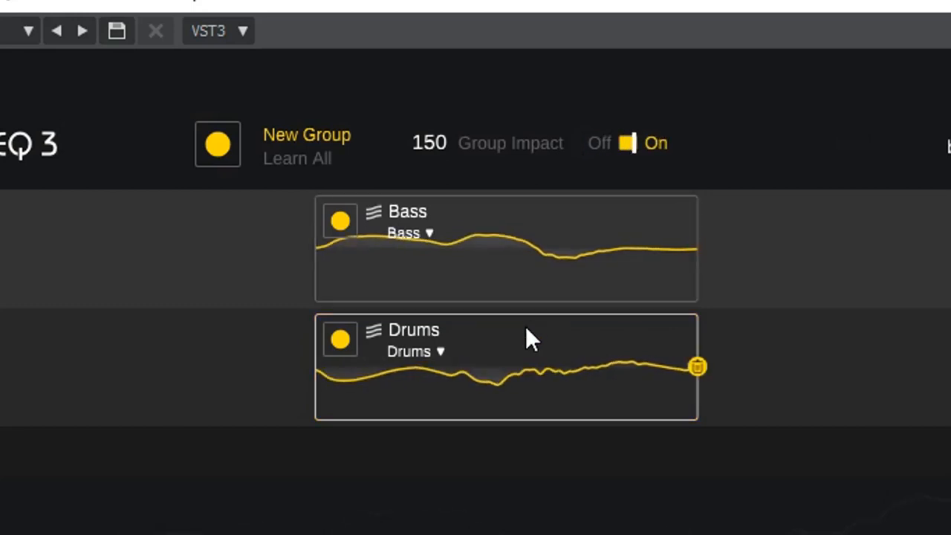
pyautogui.click(629, 143)
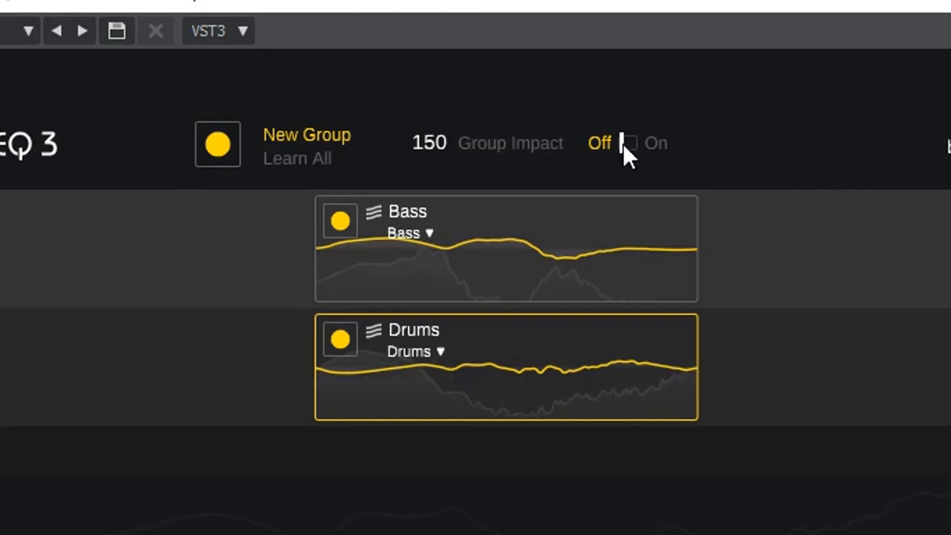
pyautogui.click(626, 144)
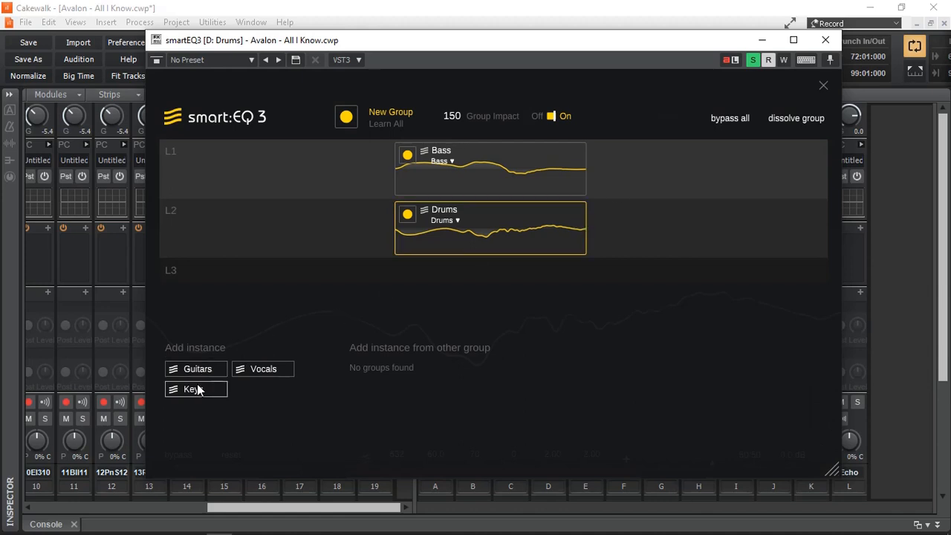
# Move Bass beside Drums on layer L2, and add Vocals and Guitars to L1 and Keys to L3.
pyautogui.moveTo(482, 176); pyautogui.dragTo(673, 240)
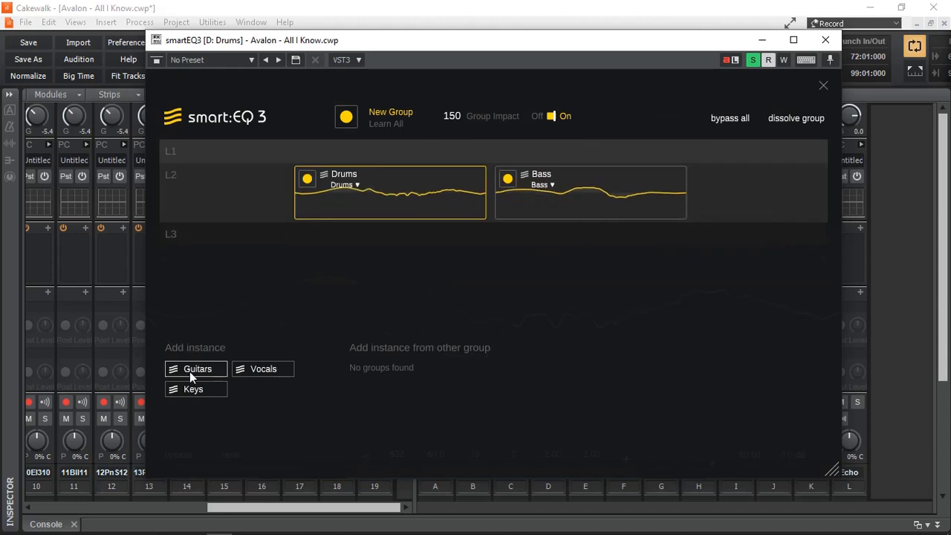
pyautogui.moveTo(239, 369); pyautogui.dragTo(518, 150)
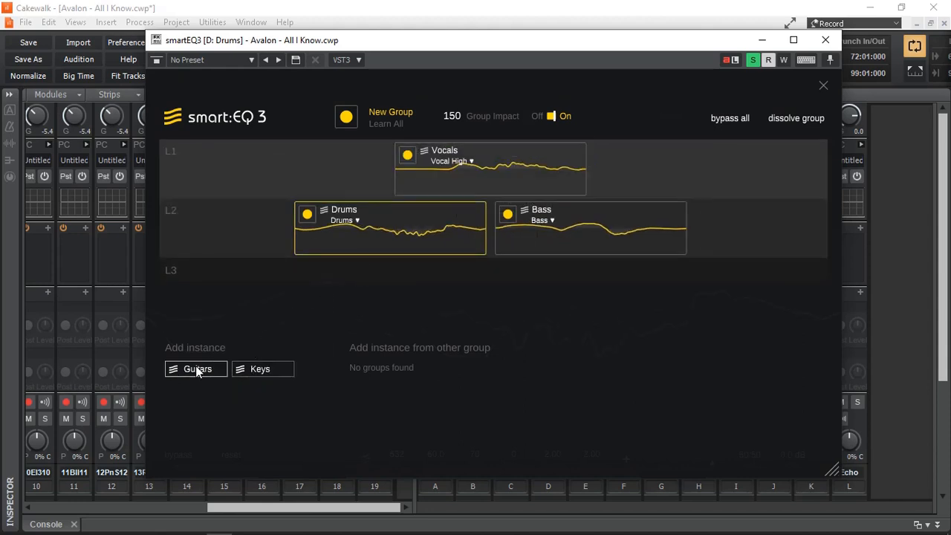
pyautogui.moveTo(195, 366); pyautogui.dragTo(659, 174)
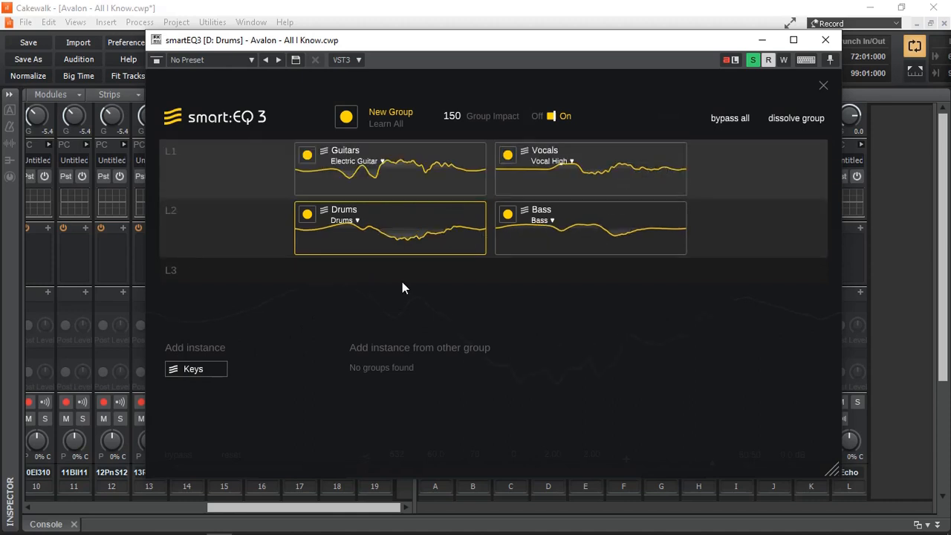
pyautogui.moveTo(392, 329); pyautogui.dragTo(495, 276)
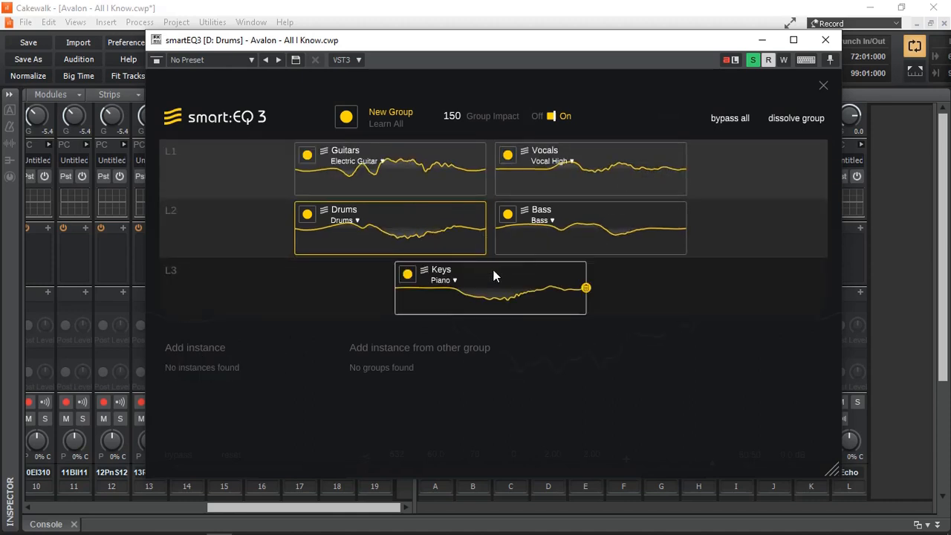